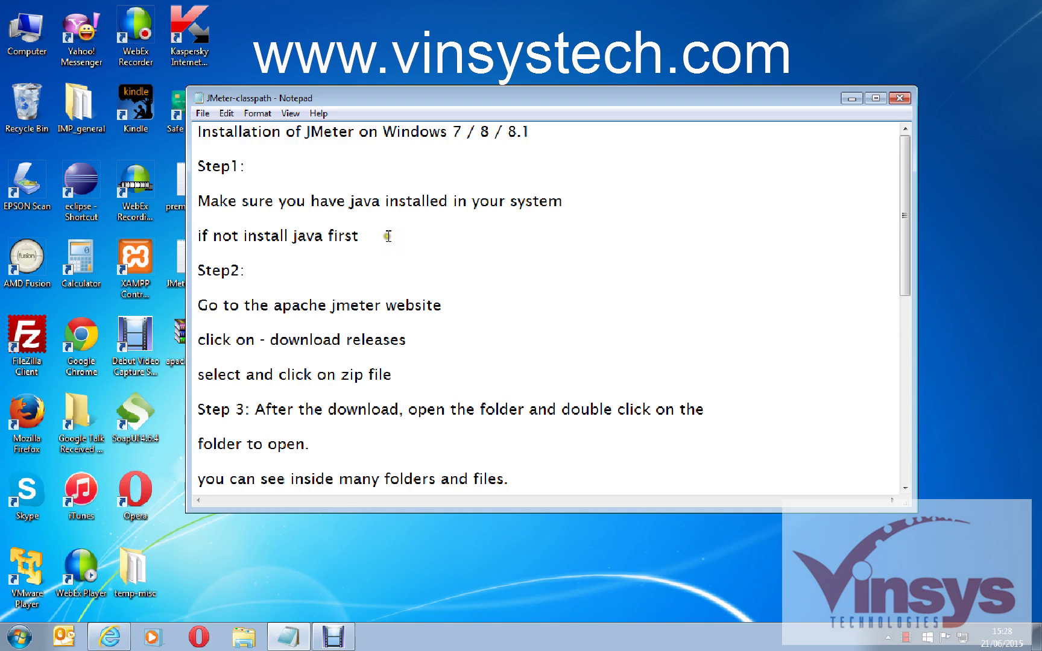
Switch to Internet Explorer, search Google for "download java" and open the Download Free Java Software page
left_click(109, 637)
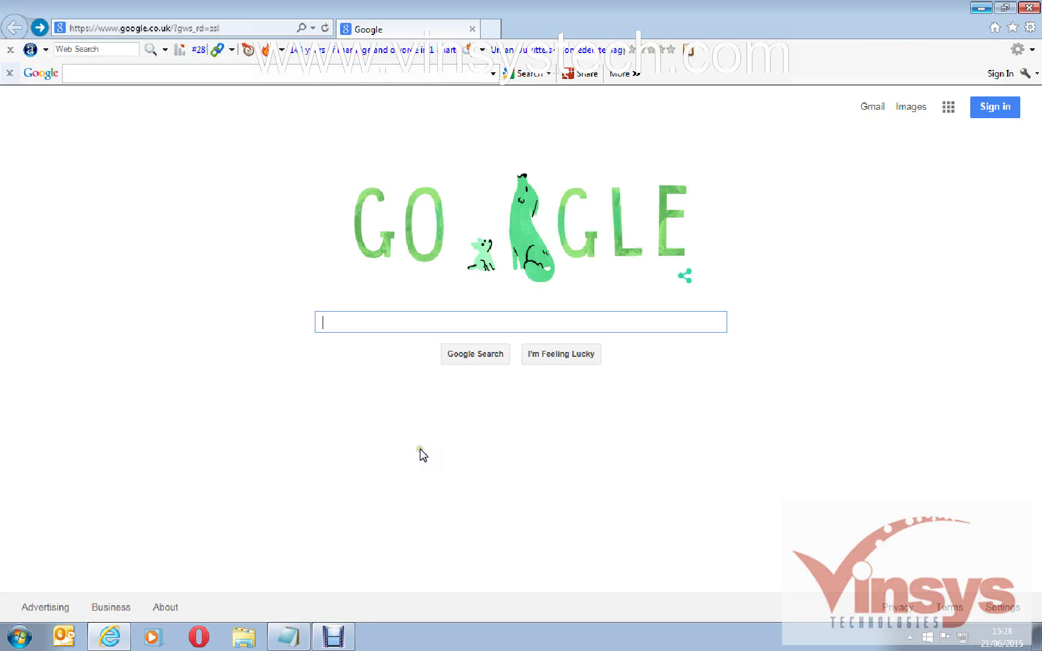
type("downl")
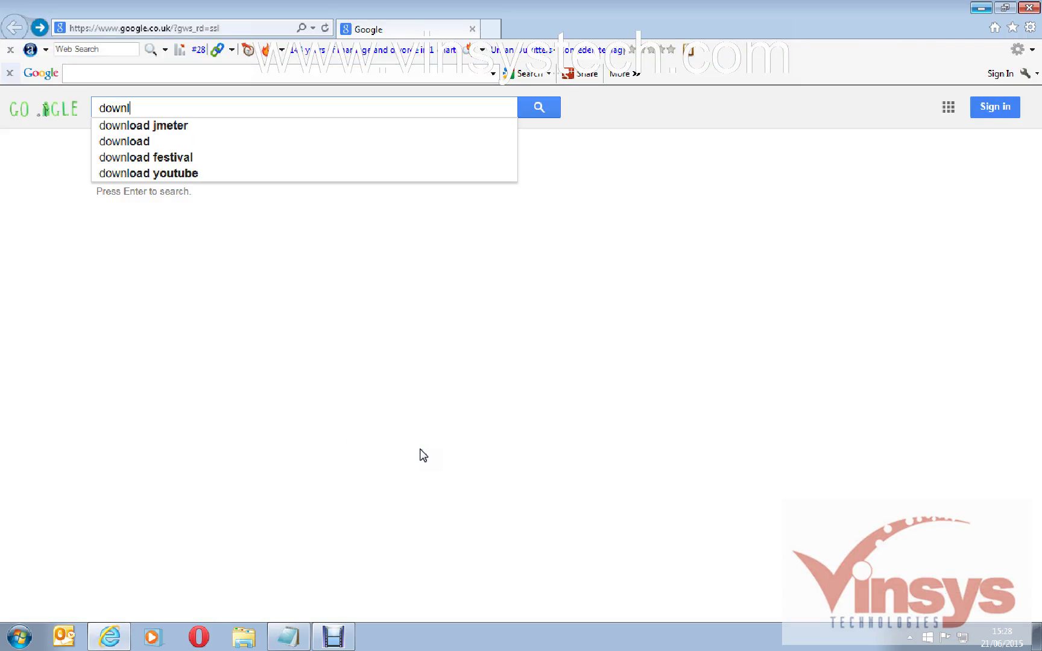
type("oad java")
key("Return")
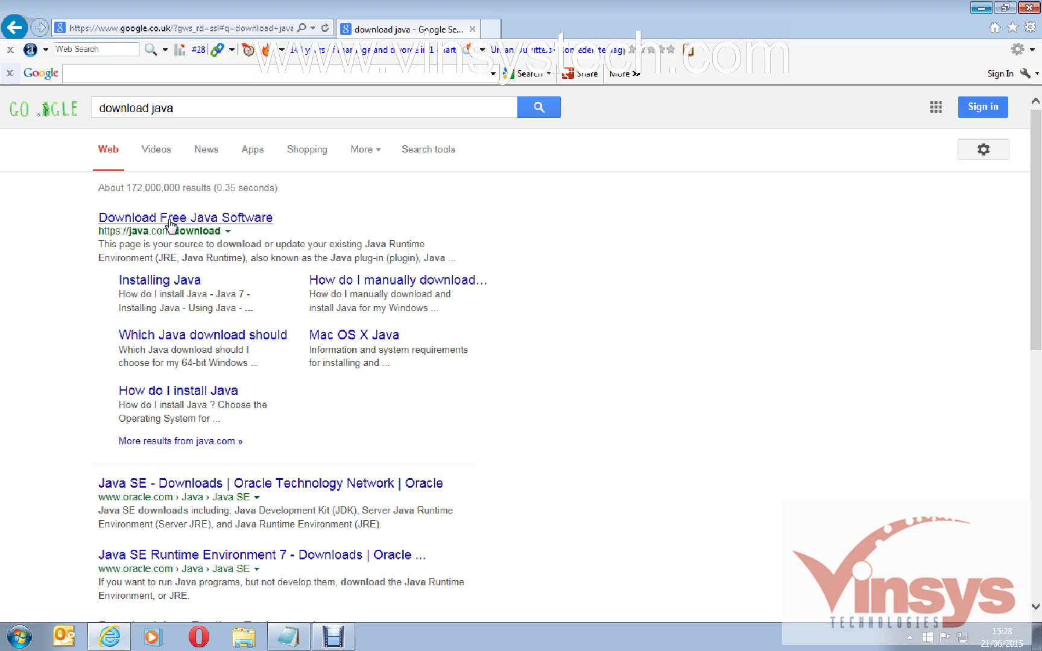
left_click(171, 223)
left_click(172, 224)
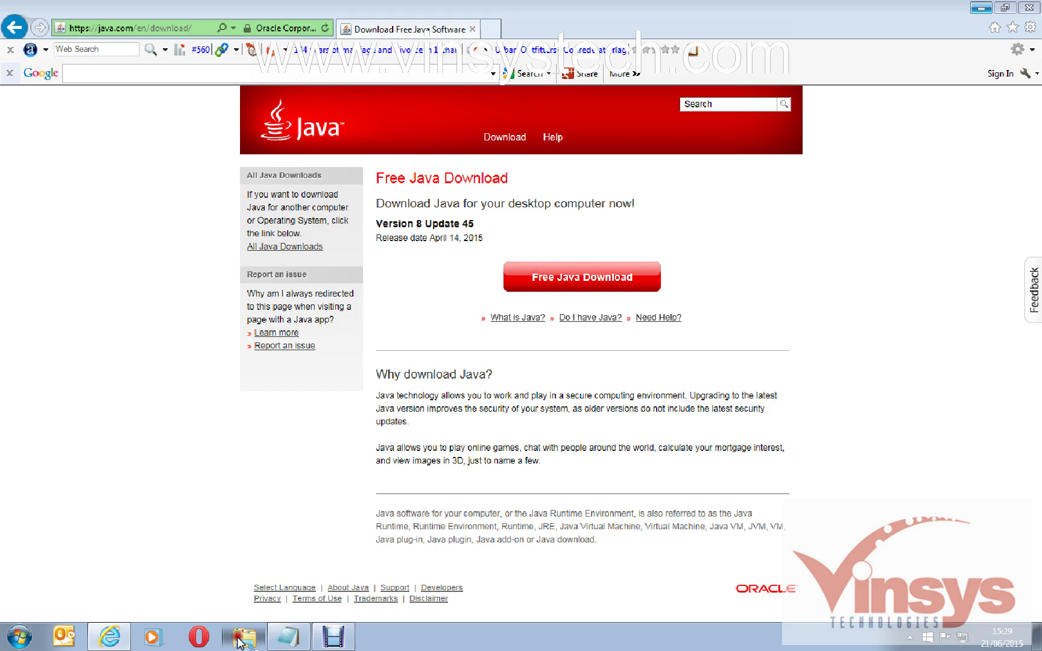
In Windows Explorer, check the Java folder under Program Files on System (C:) for installed Java versions, and close the window
left_click(240, 641)
left_click(79, 306)
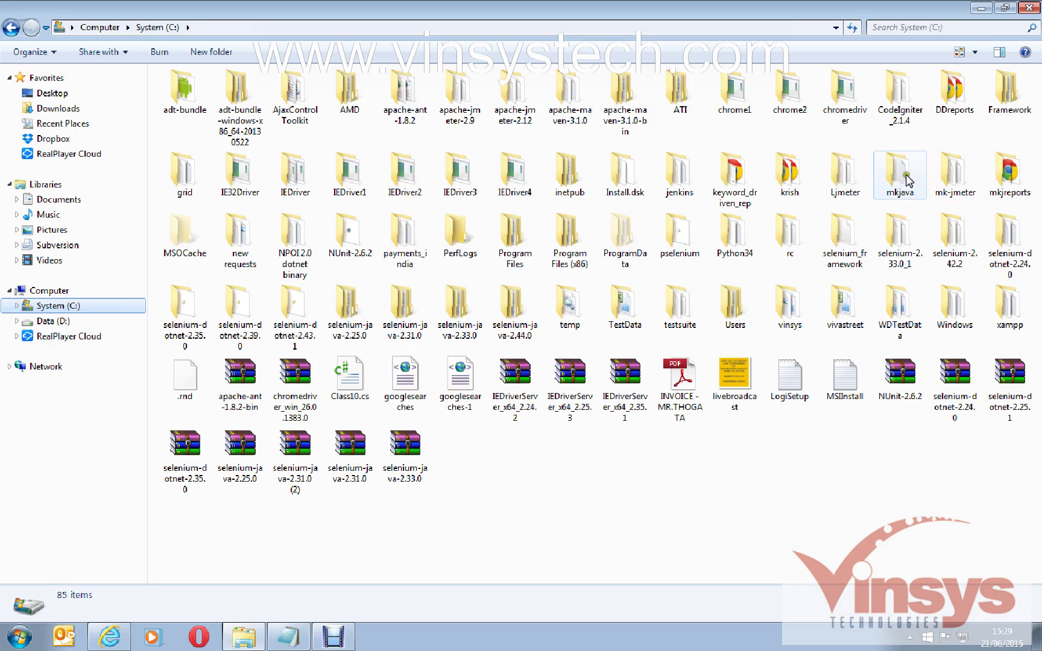
double_click(513, 253)
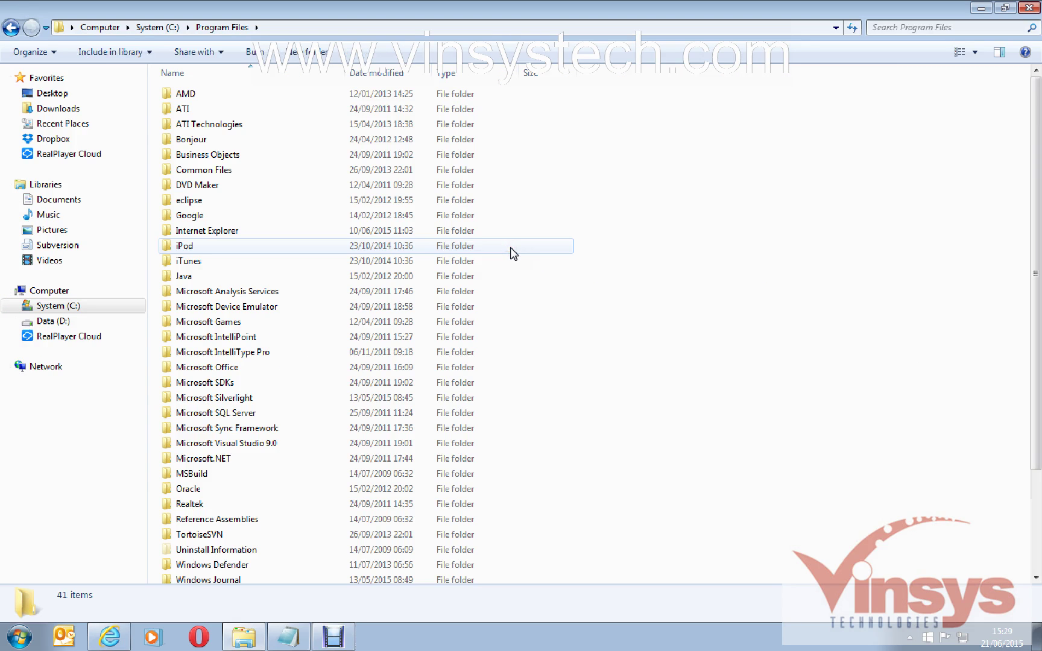
double_click(198, 277)
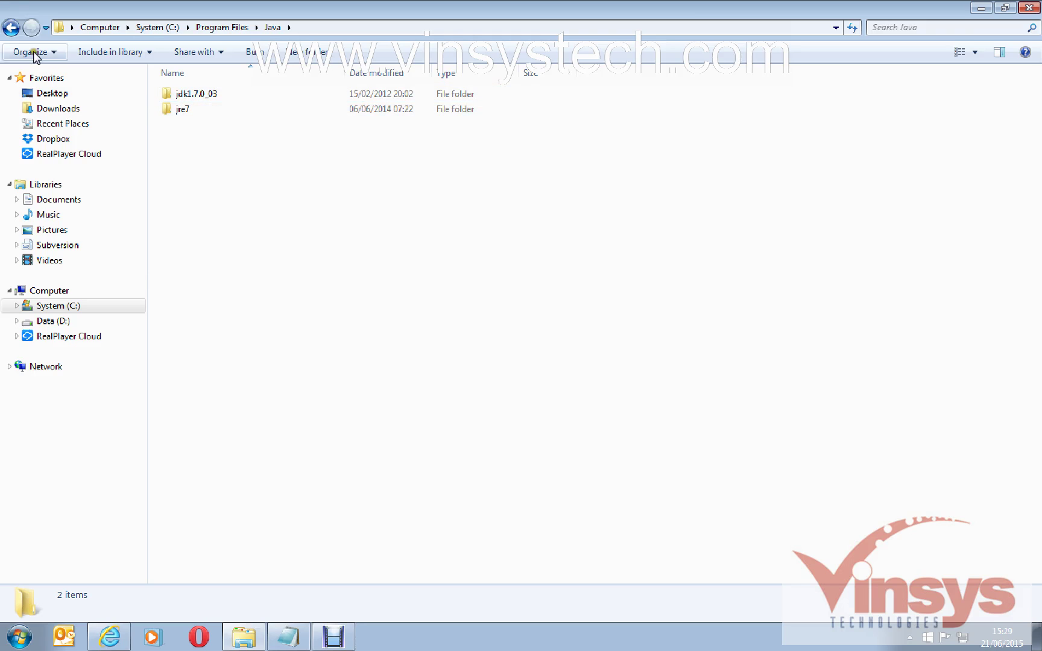
left_click(9, 28)
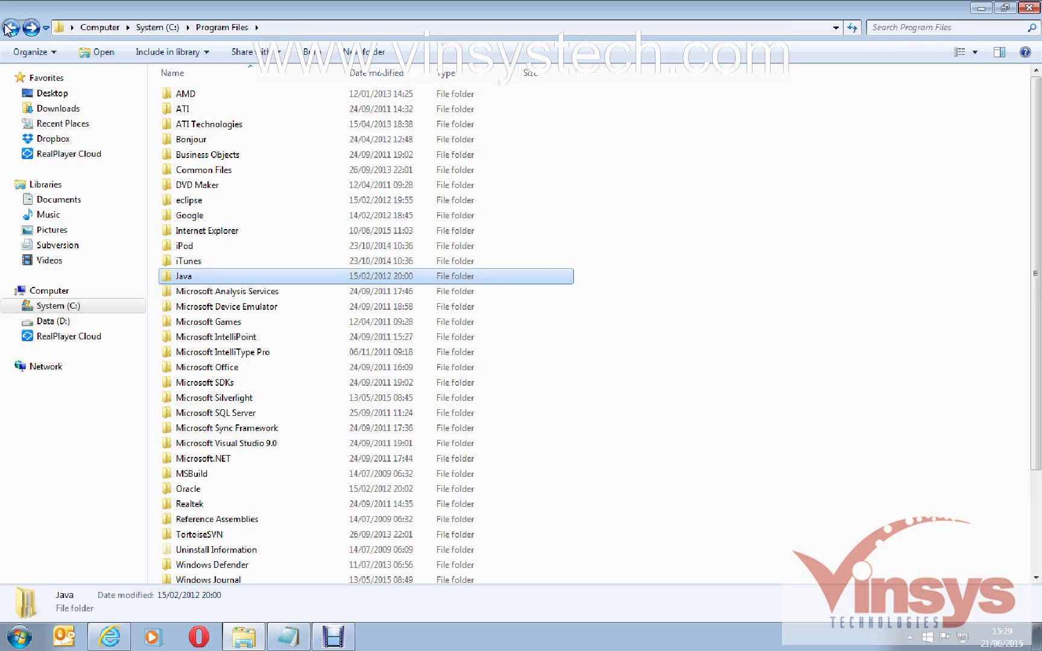
left_click(9, 27)
left_click(692, 540)
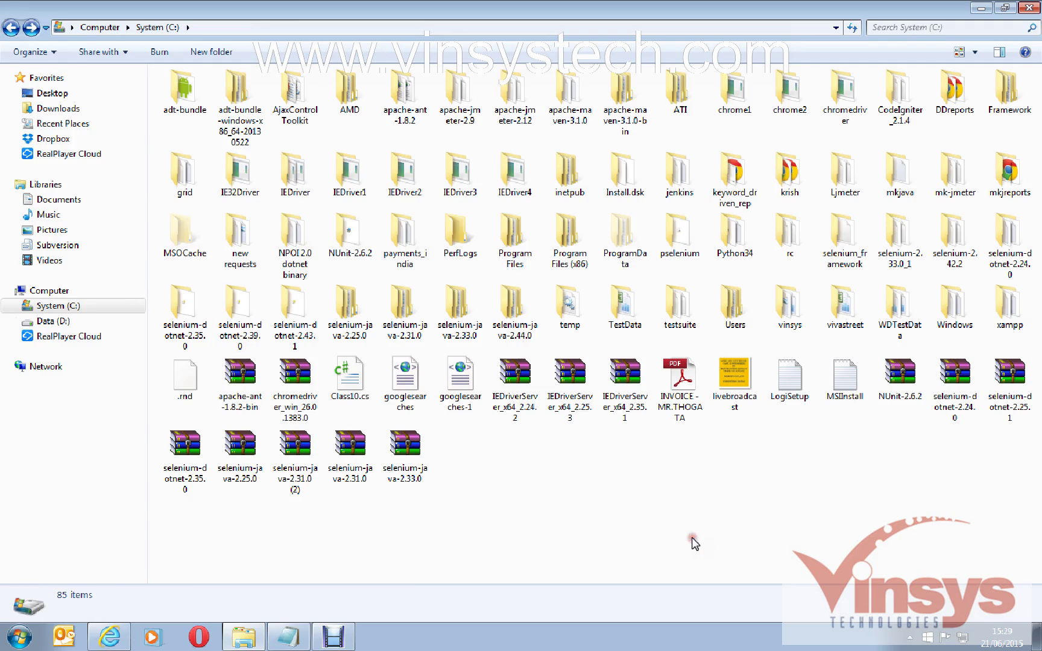
left_click(1025, 8)
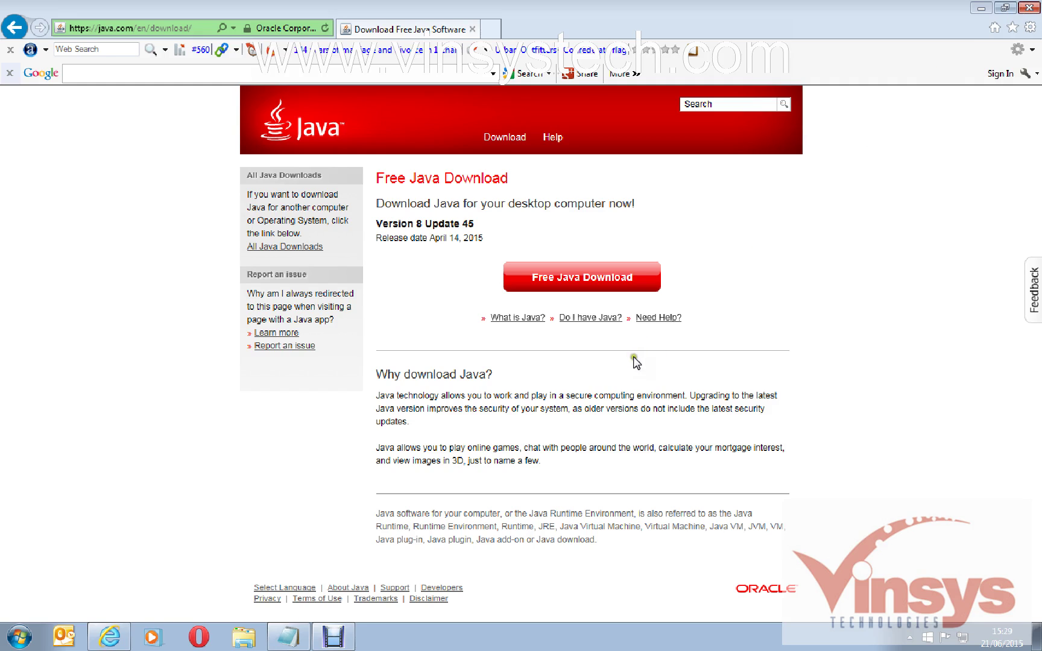
Check the JMeter-classpath installation notes in Notepad, and load google.co.uk in the browser
left_click(291, 635)
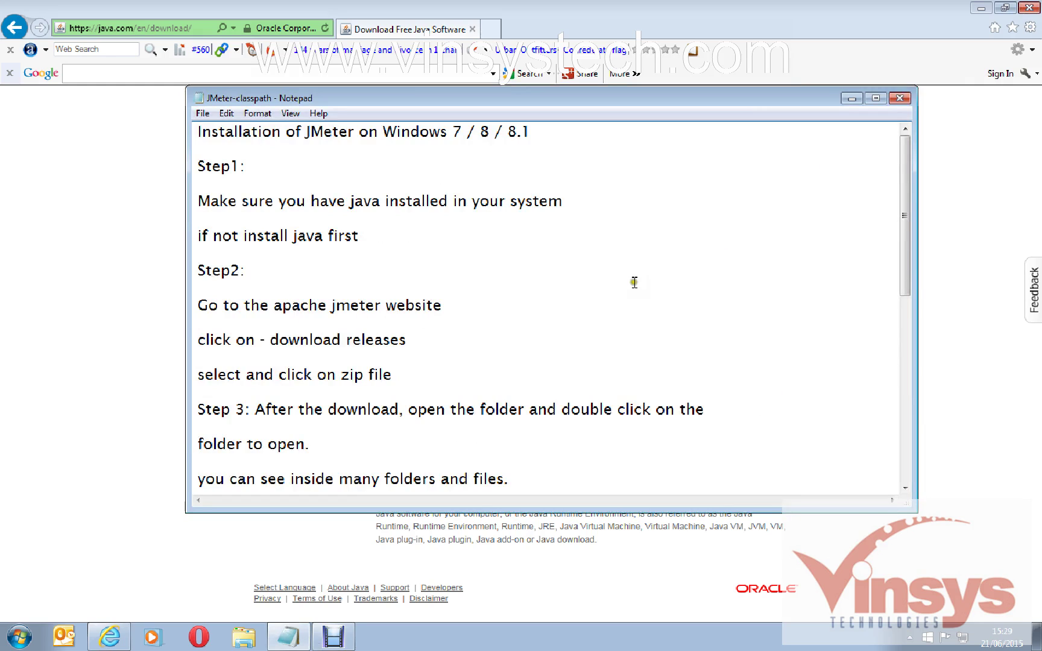
left_click(851, 98)
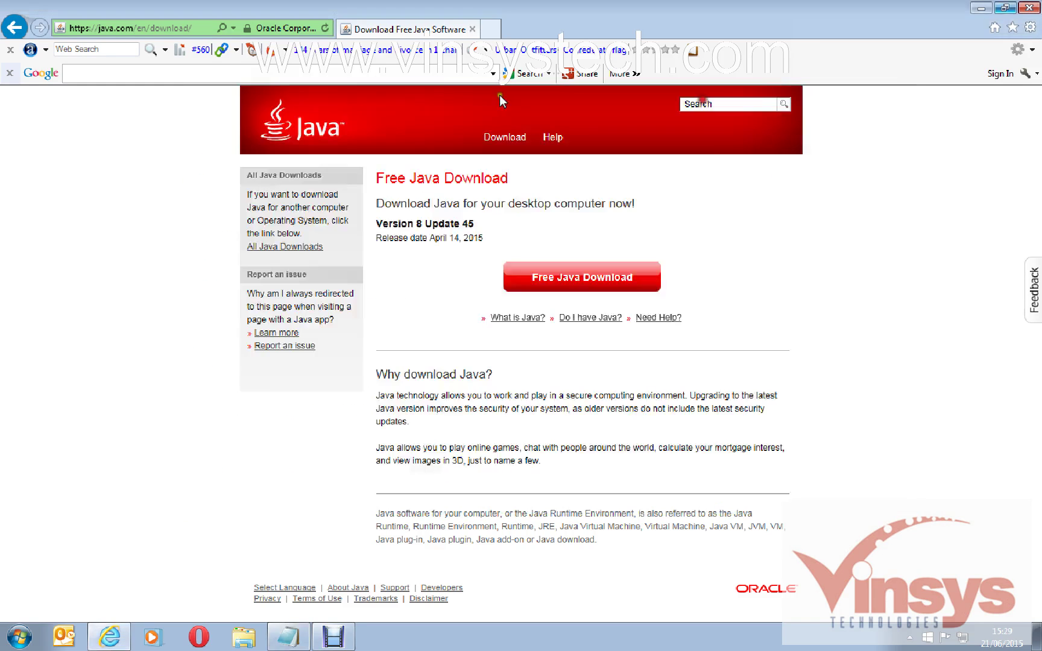
left_click(179, 30)
type("google.co.uk/")
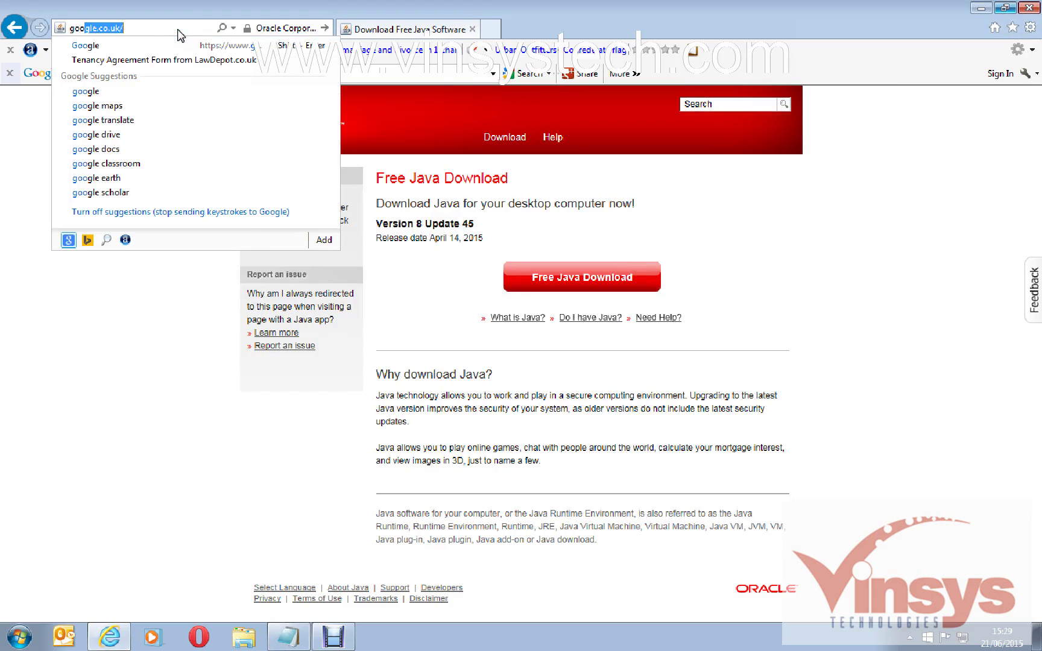
key("Return")
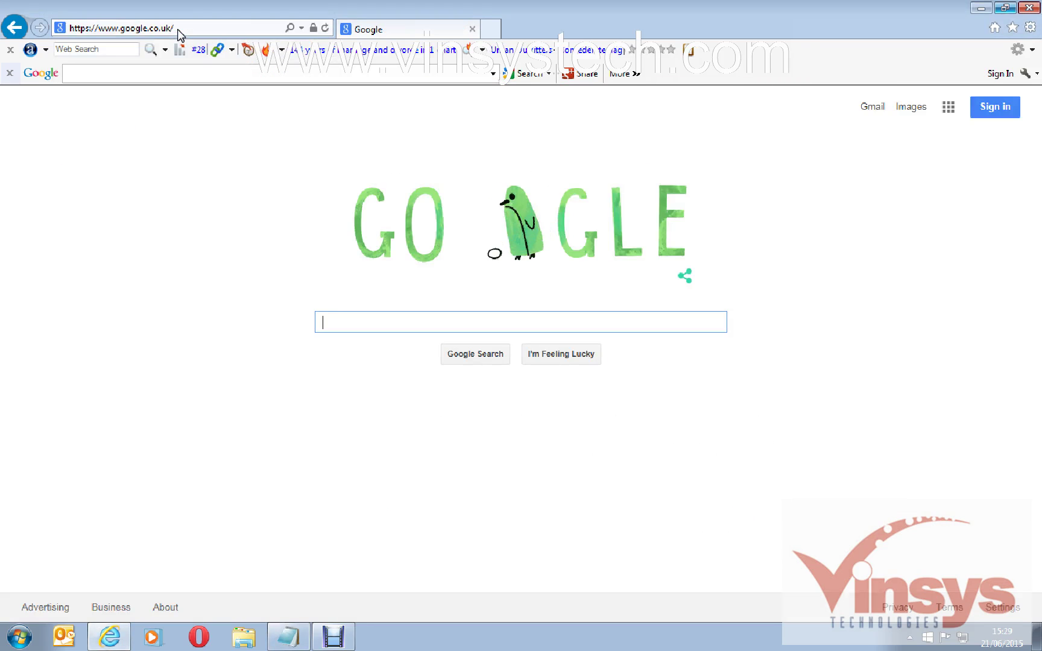
Search Google for "apache jmeter" and open the Apache JMeter home page at jmeter.apache.org
type("apache meter")
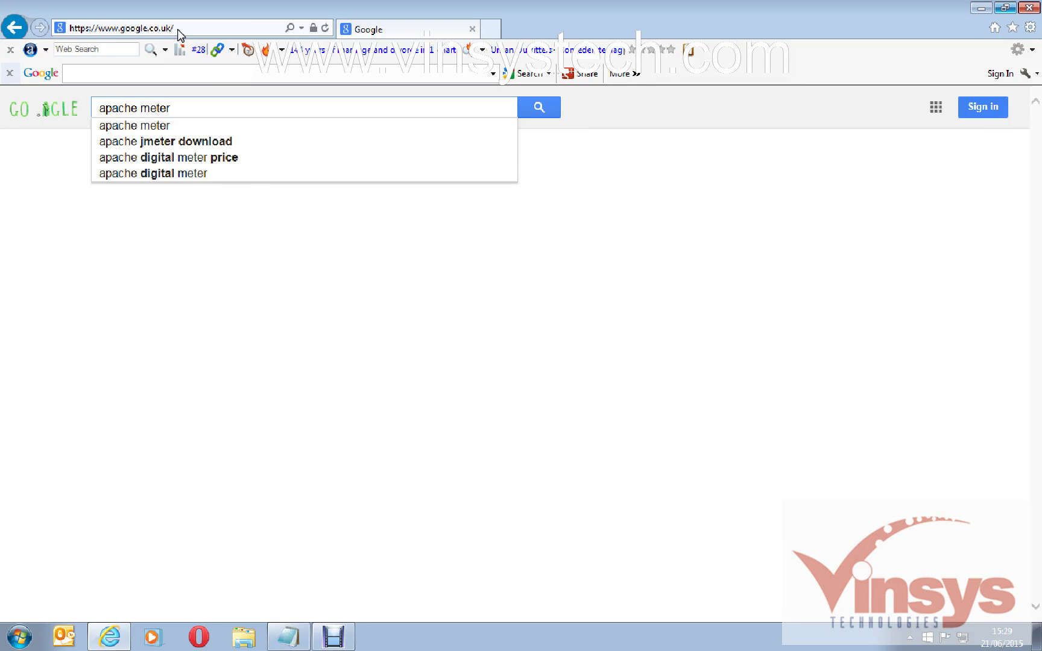
key("BackSpace")
key("BackSpace")
key("BackSpace")
key("BackSpace")
key("BackSpace")
type("jmeter")
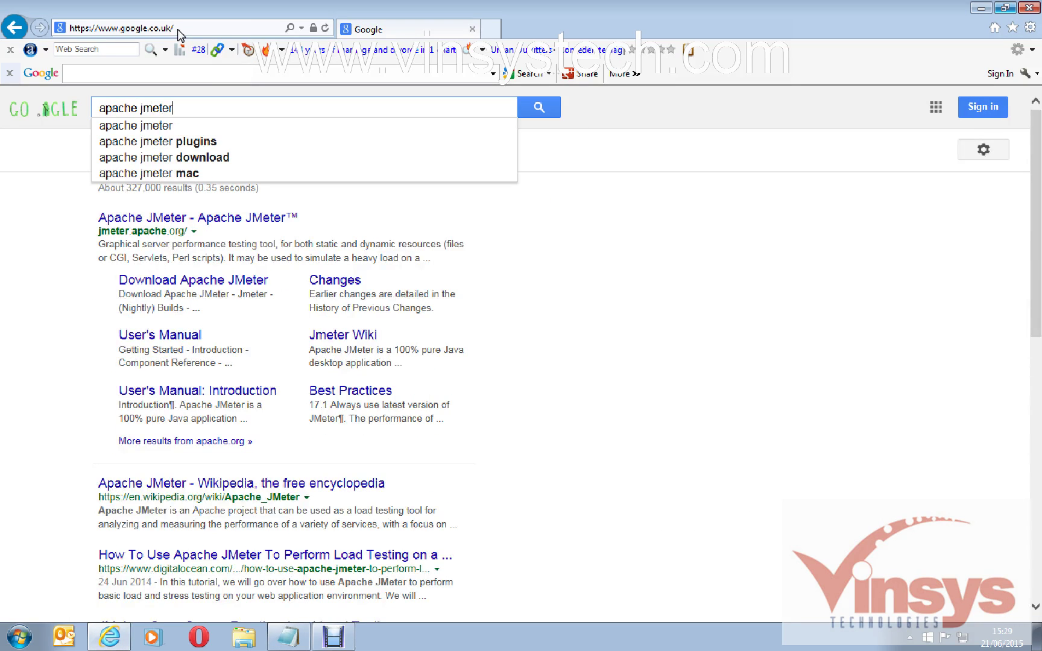
key("Return")
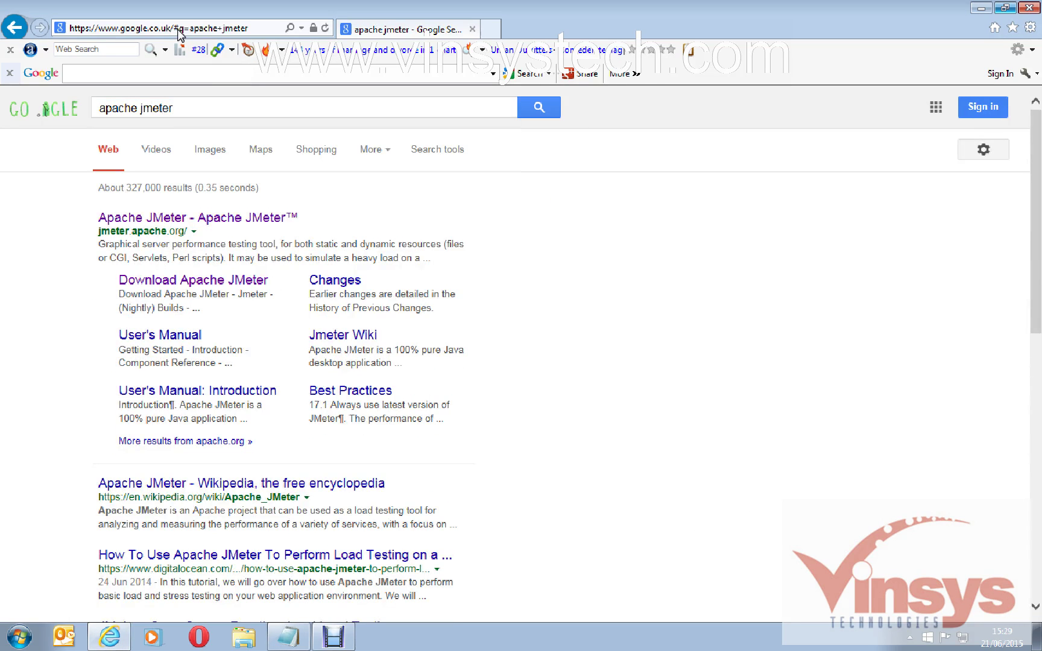
left_click(140, 224)
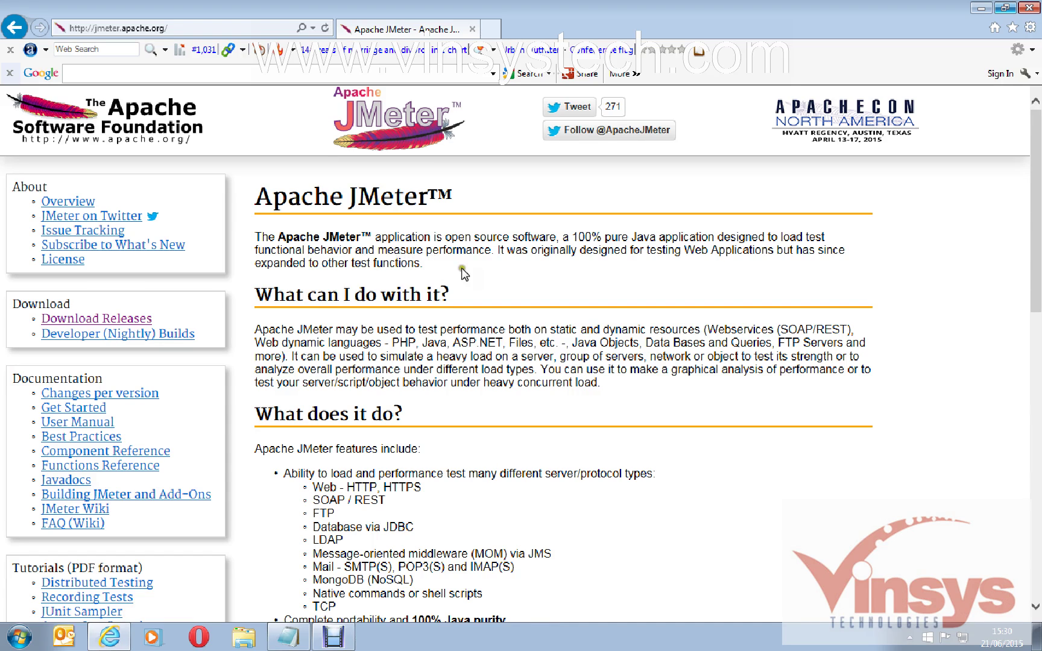
Examine the JMeter home page's description, its web and SOAP/REST testing uses, and the list of supported server and protocol types
left_click_drag(661, 250, 716, 250)
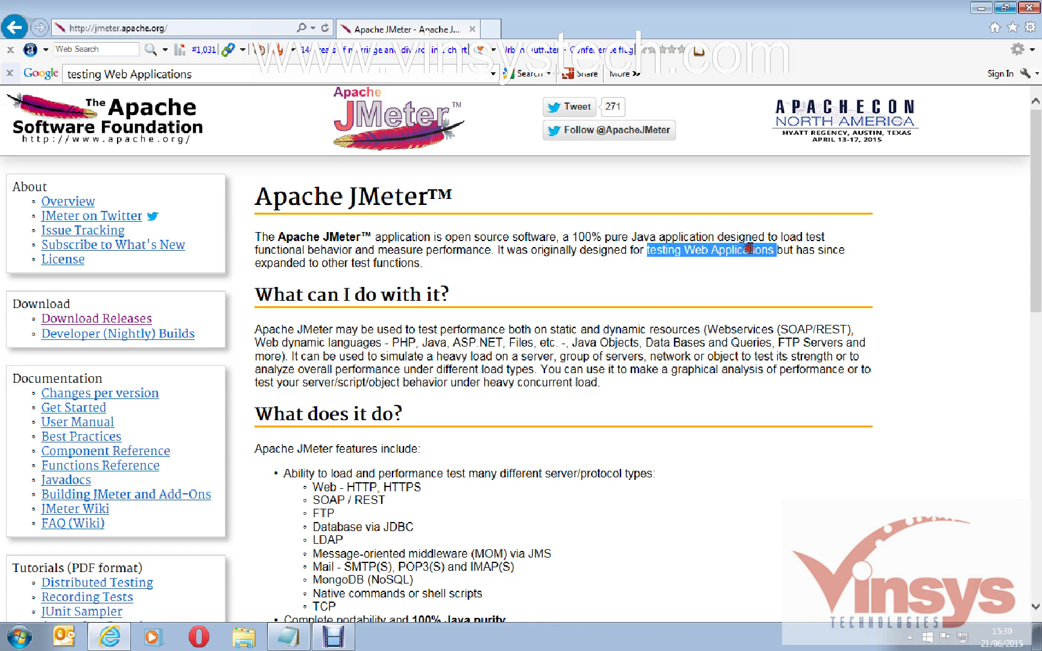
scroll(750, 279, "down", 1)
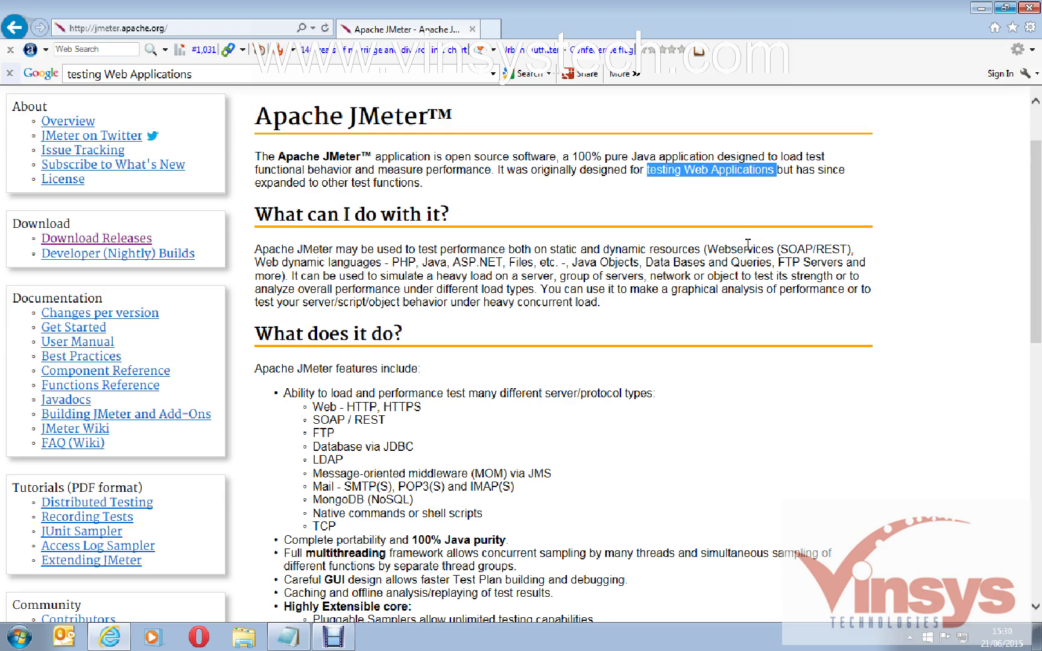
left_click_drag(777, 249, 812, 248)
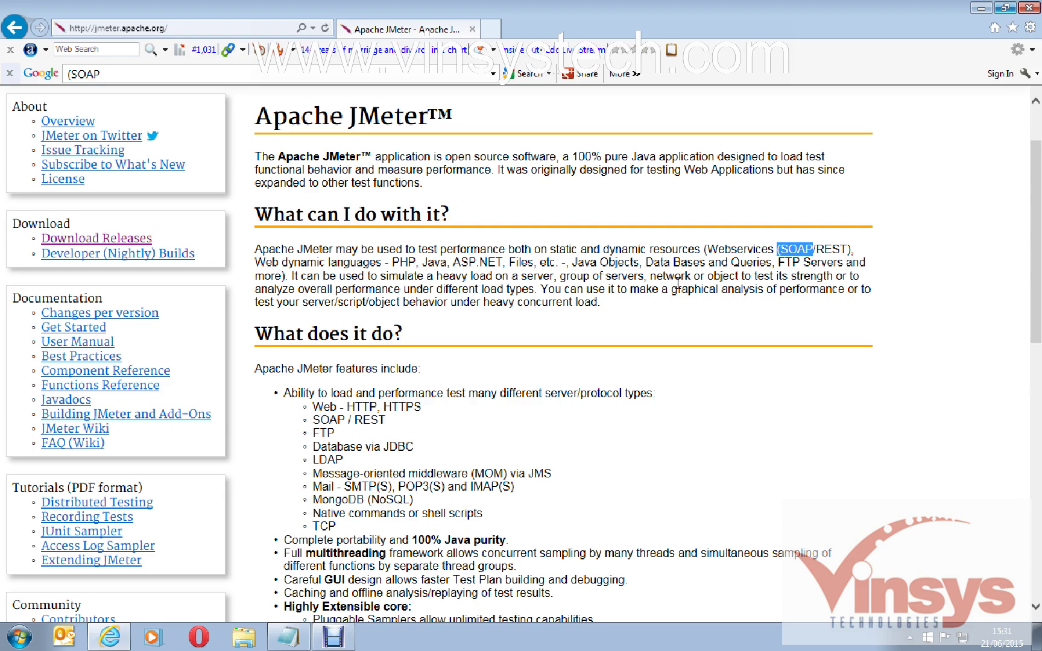
scroll(678, 282, "down", 2)
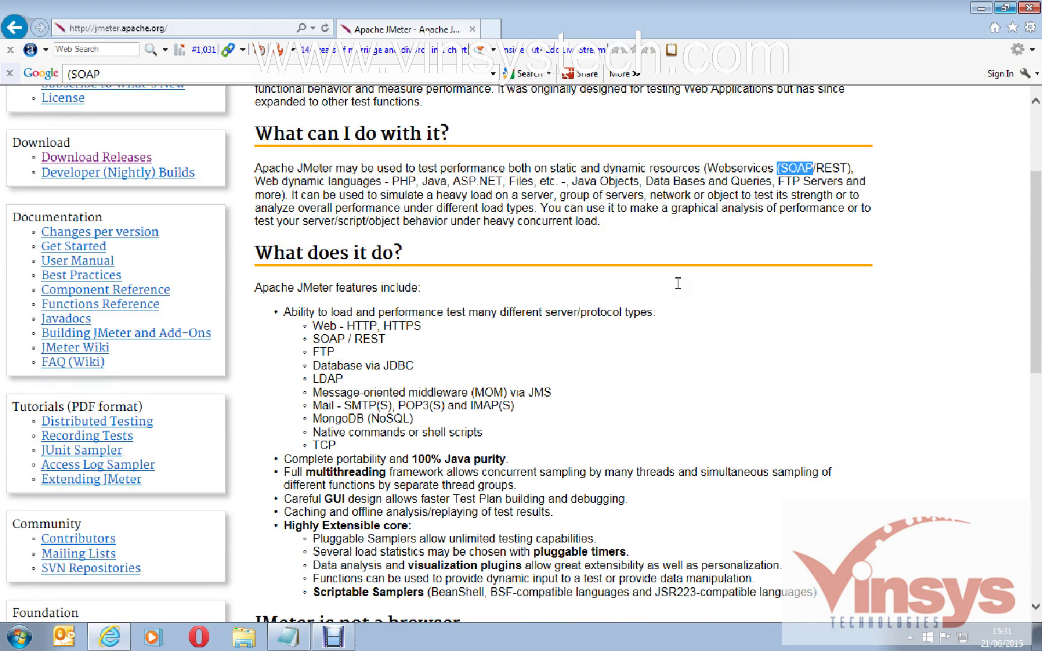
scroll(402, 281, "down", 2)
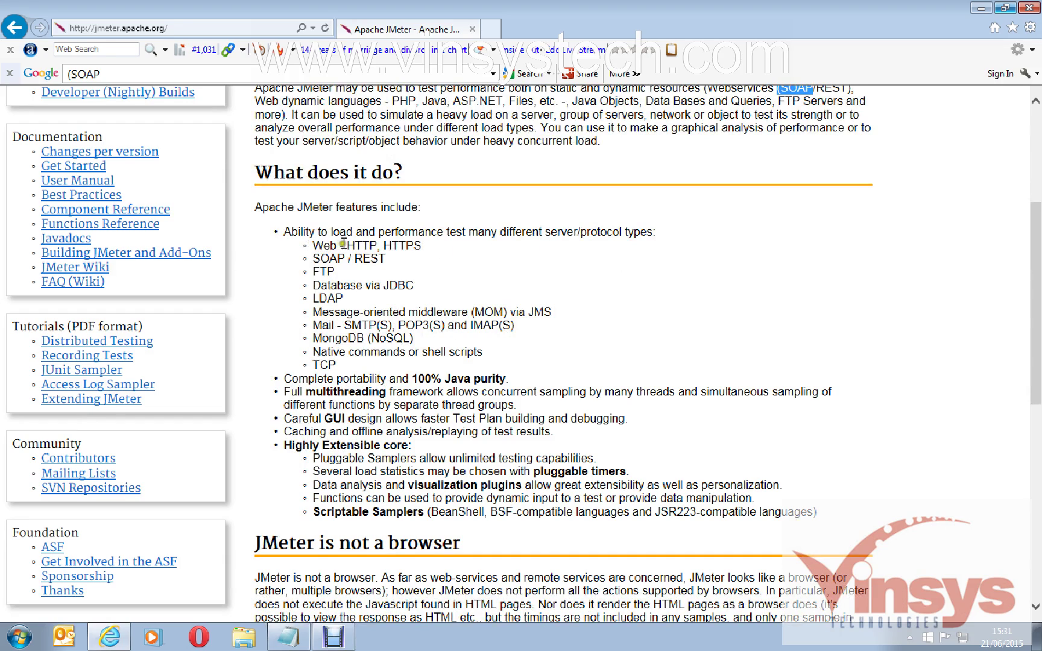
left_click_drag(347, 244, 376, 244)
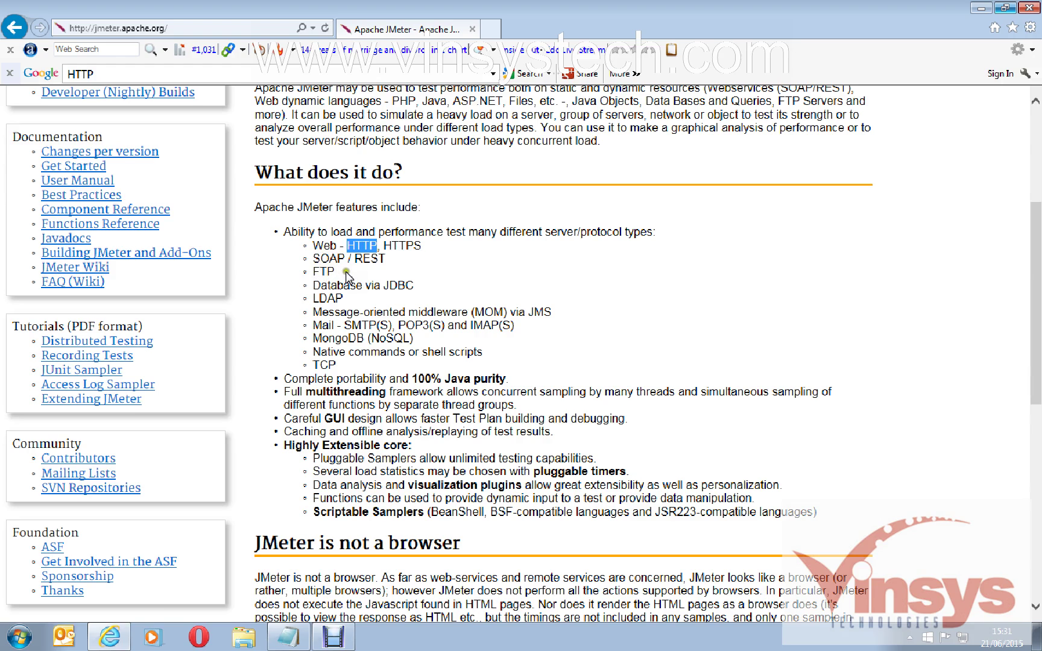
left_click_drag(312, 286, 356, 286)
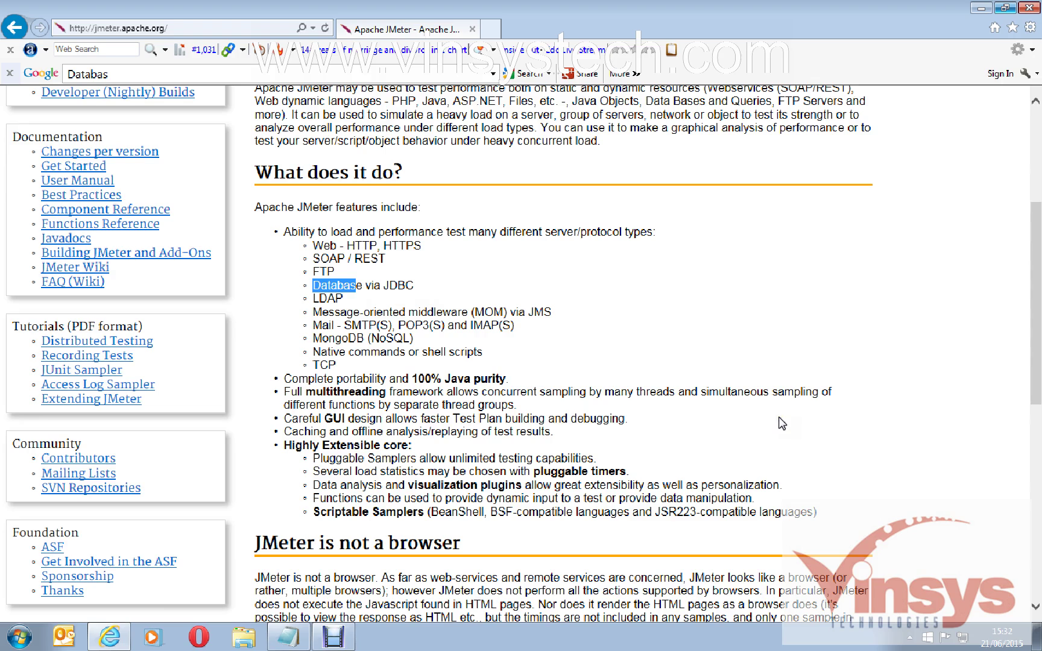
scroll(782, 424, "up", 4)
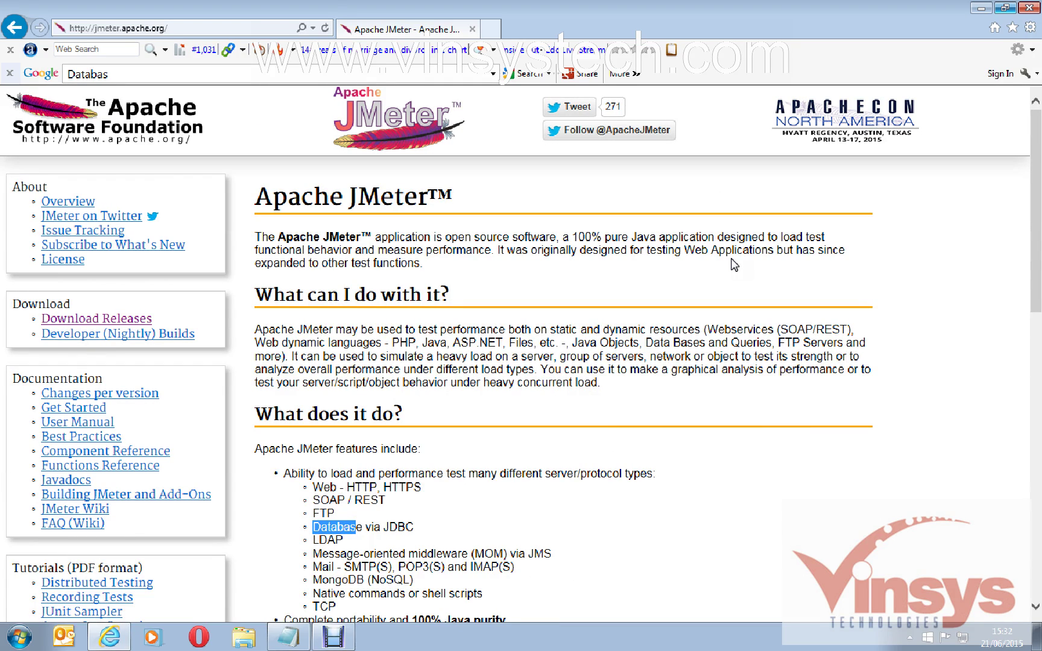
Open the Download Releases page, request the apache-jmeter-2.13.zip binary and cancel the download offer
left_click(68, 324)
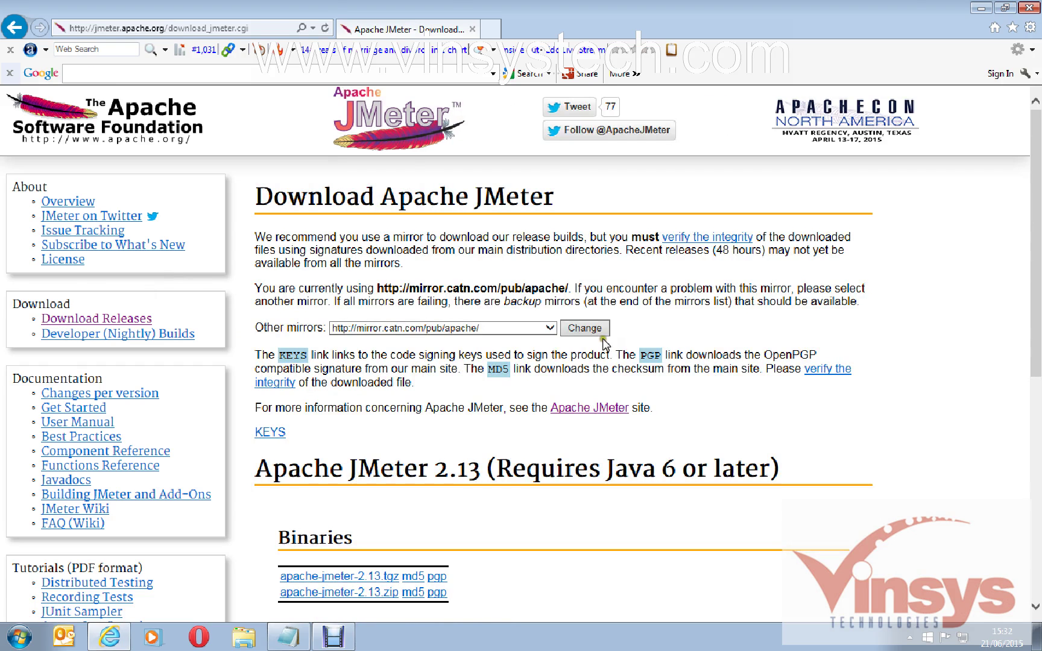
scroll(656, 308, "down", 3)
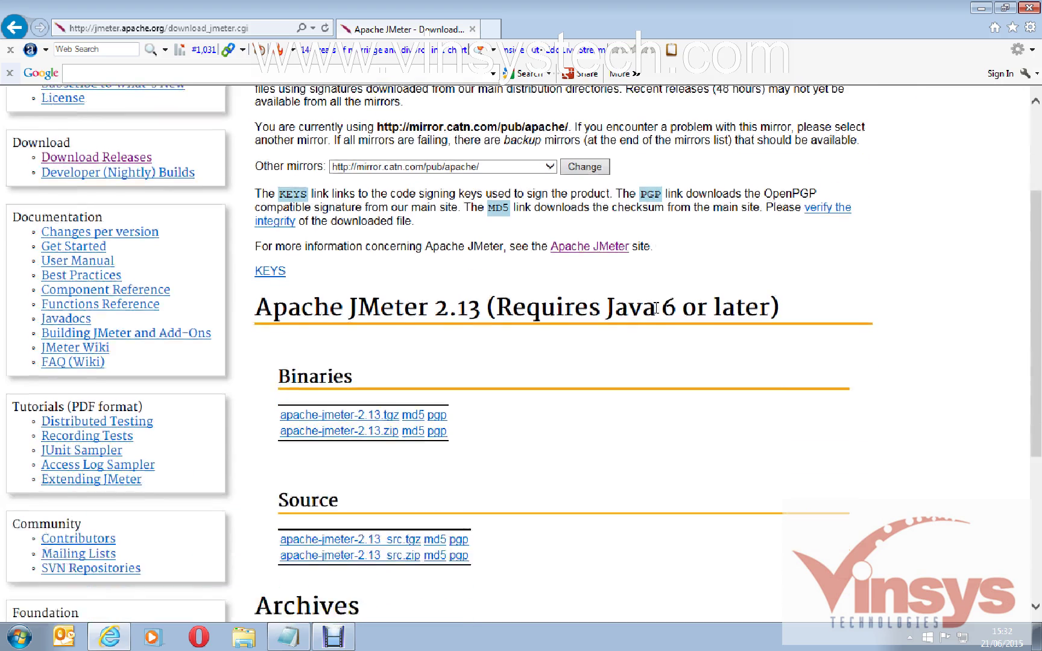
scroll(655, 308, "down", 2)
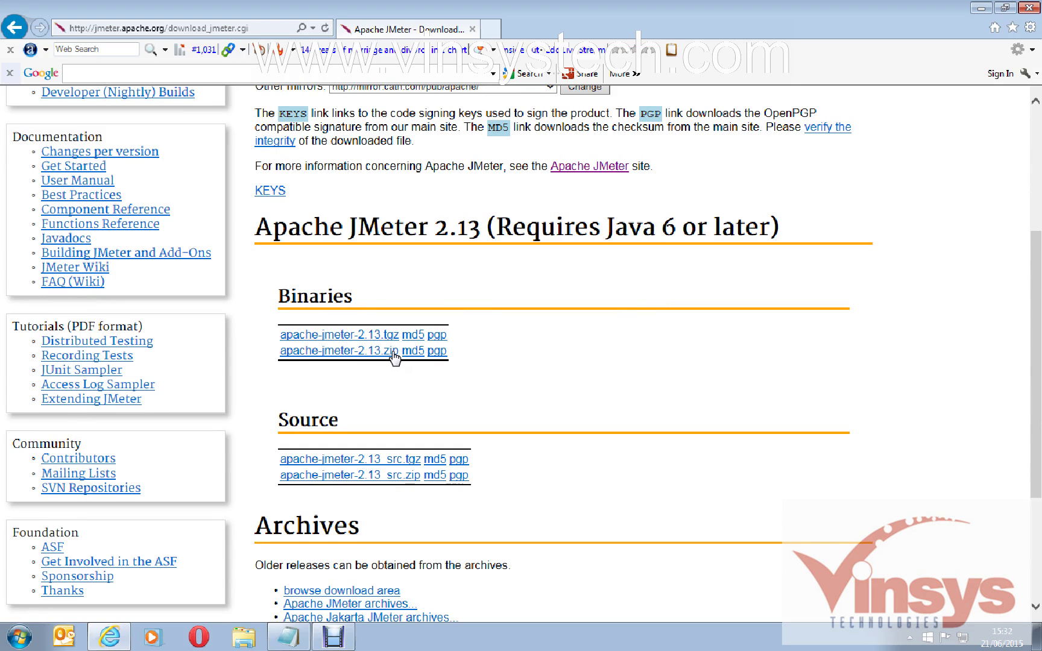
left_click(360, 352)
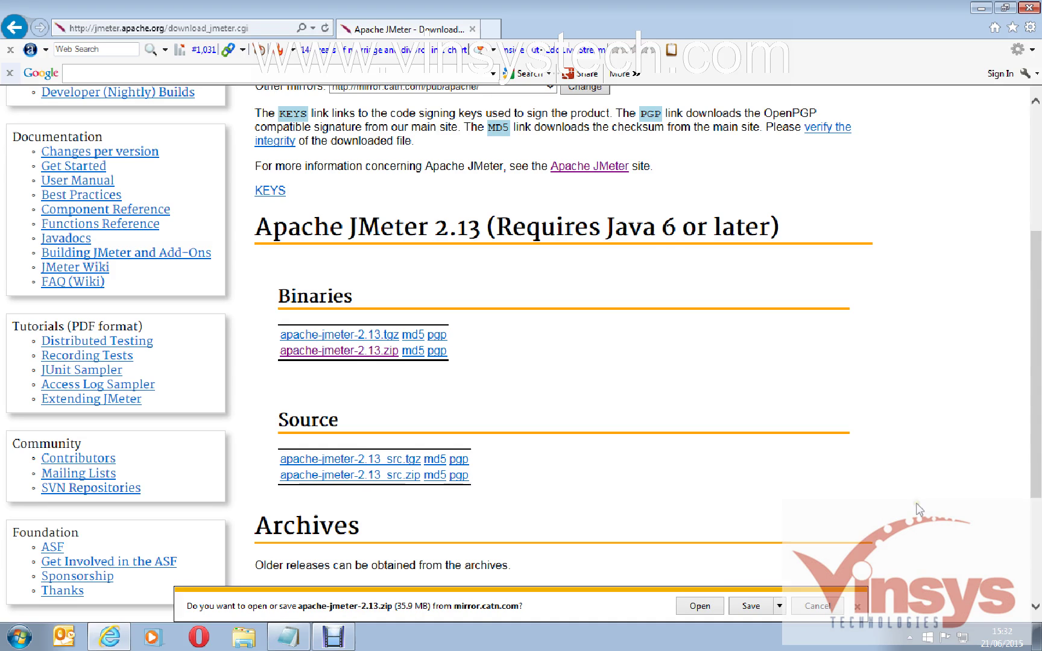
left_click(481, 372)
left_click(825, 613)
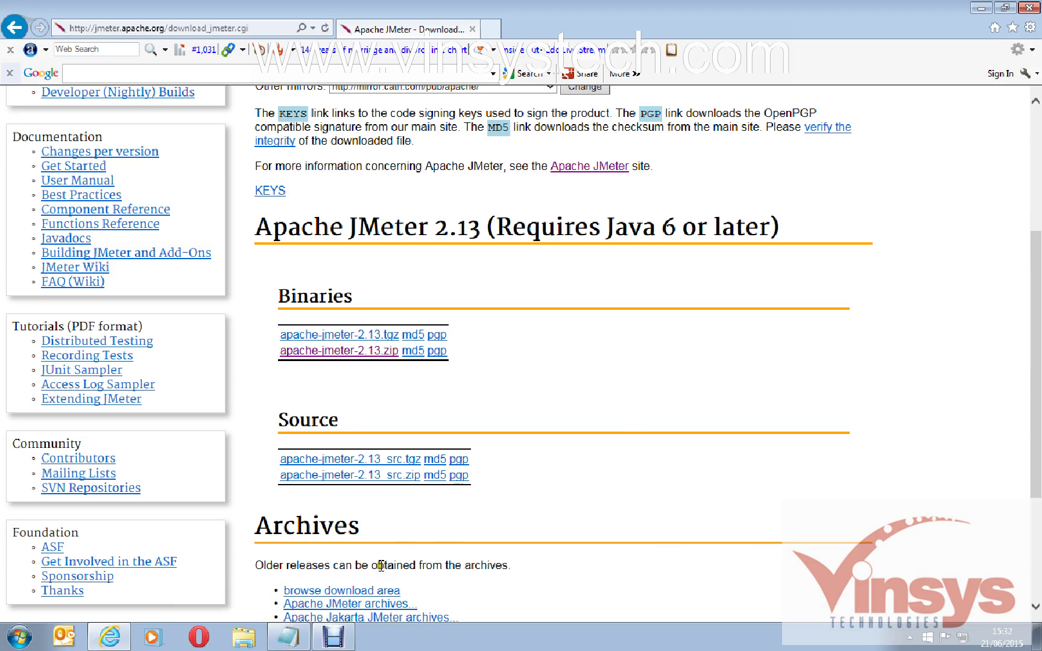
Check the post-download instructions in the Notepad notes, and open the bin folder of C:\apache-jmeter-2.12
left_click(288, 637)
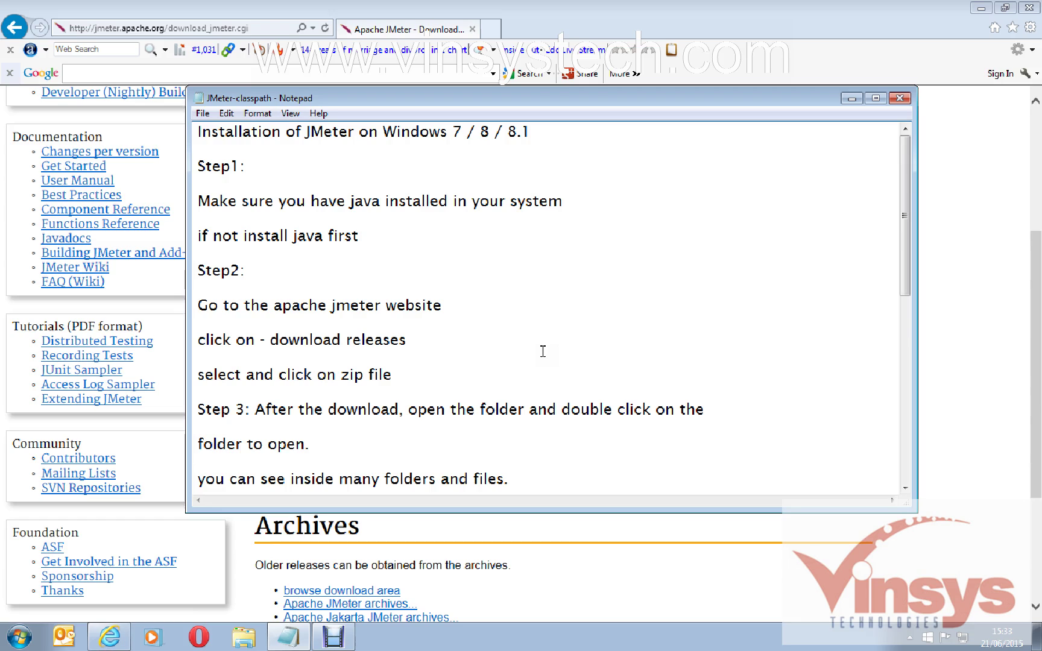
scroll(542, 351, "down", 1)
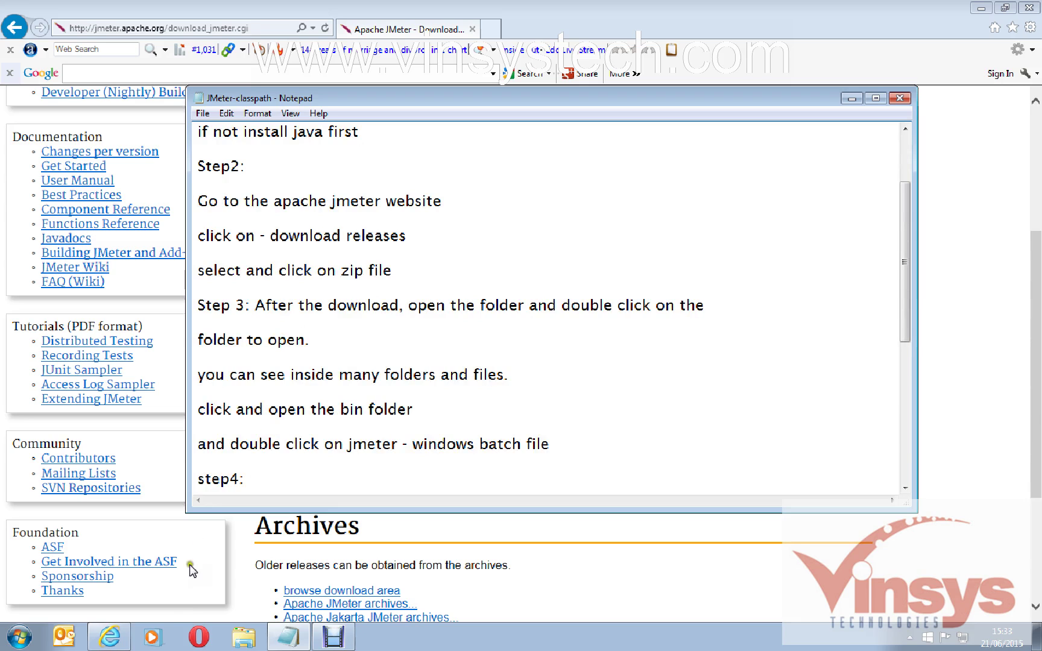
left_click(243, 642)
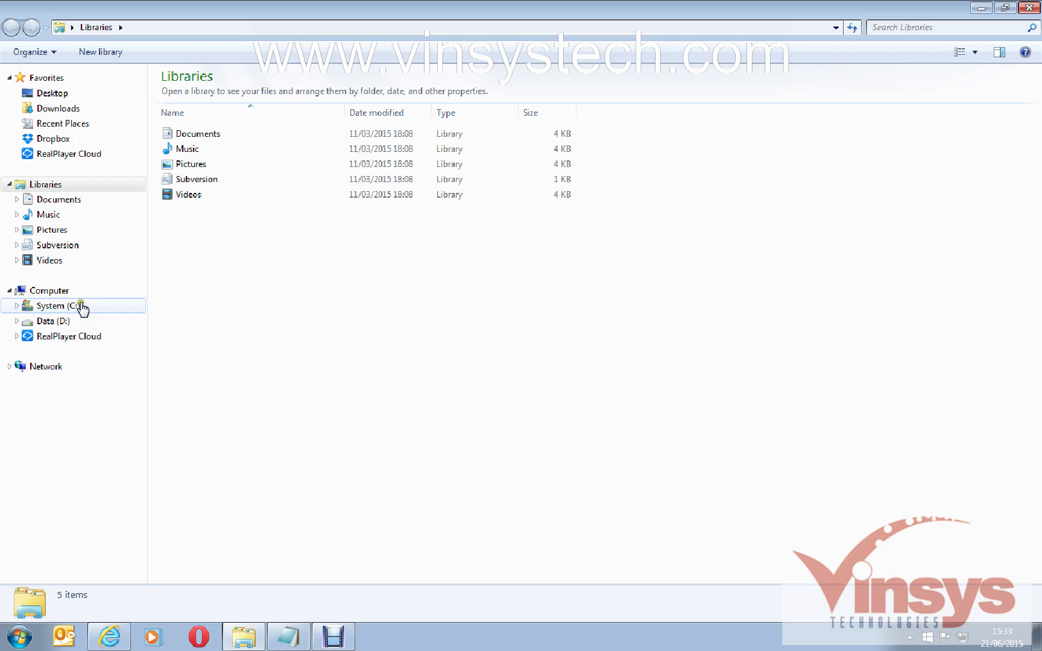
left_click(82, 306)
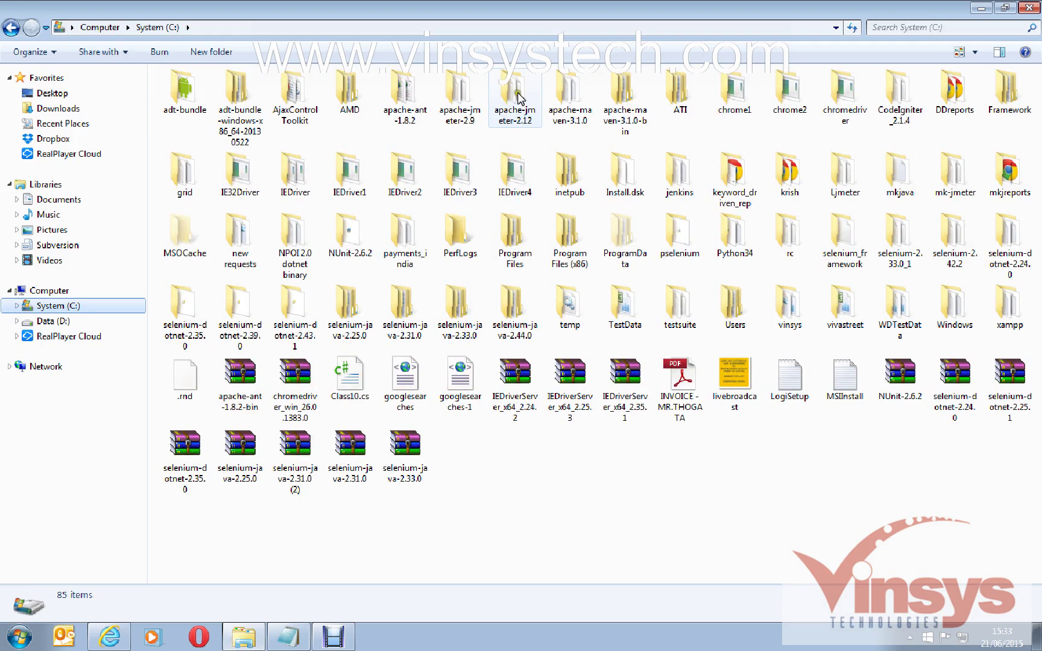
double_click(516, 96)
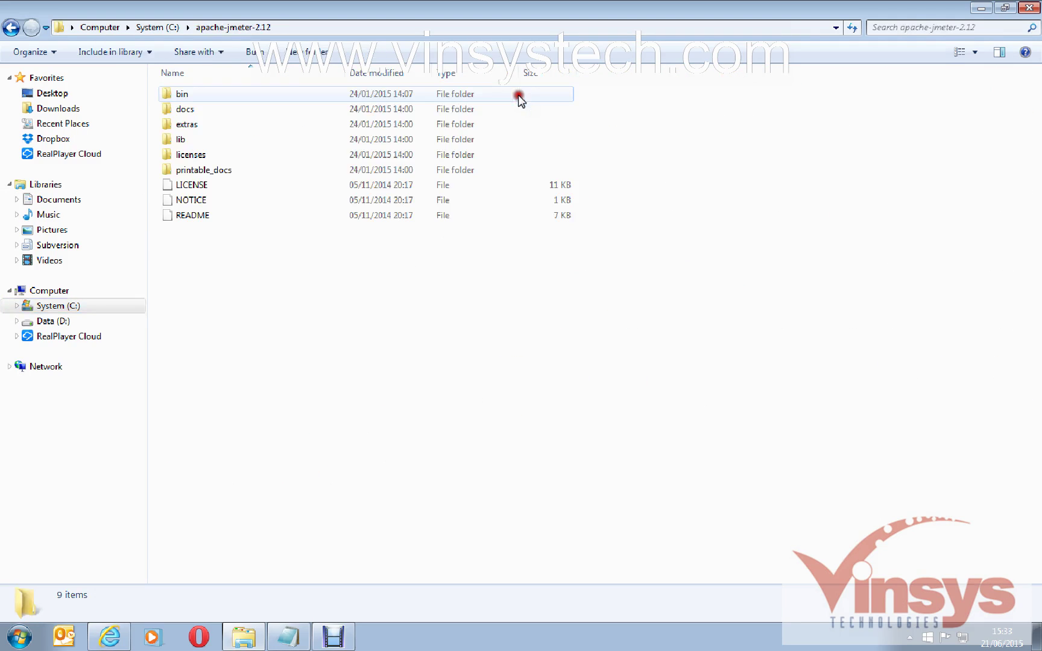
double_click(199, 95)
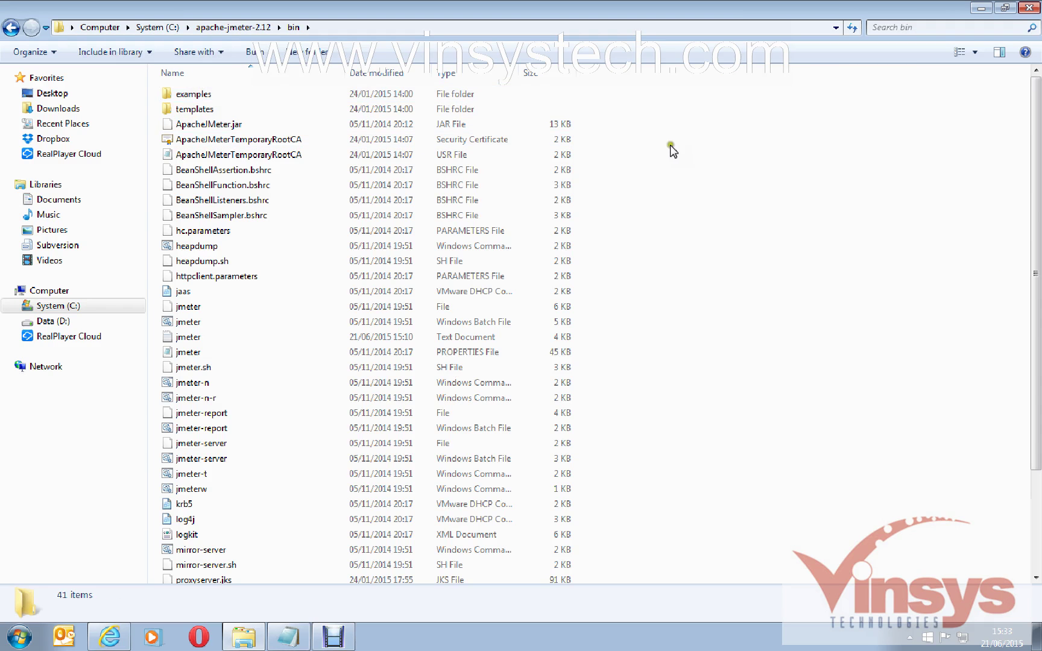
Launch JMeter from the jmeter Windows Batch File in the bin folder, and minimise the Explorer window
scroll(765, 234, "down", 3)
scroll(768, 236, "up", 3)
left_click(197, 323)
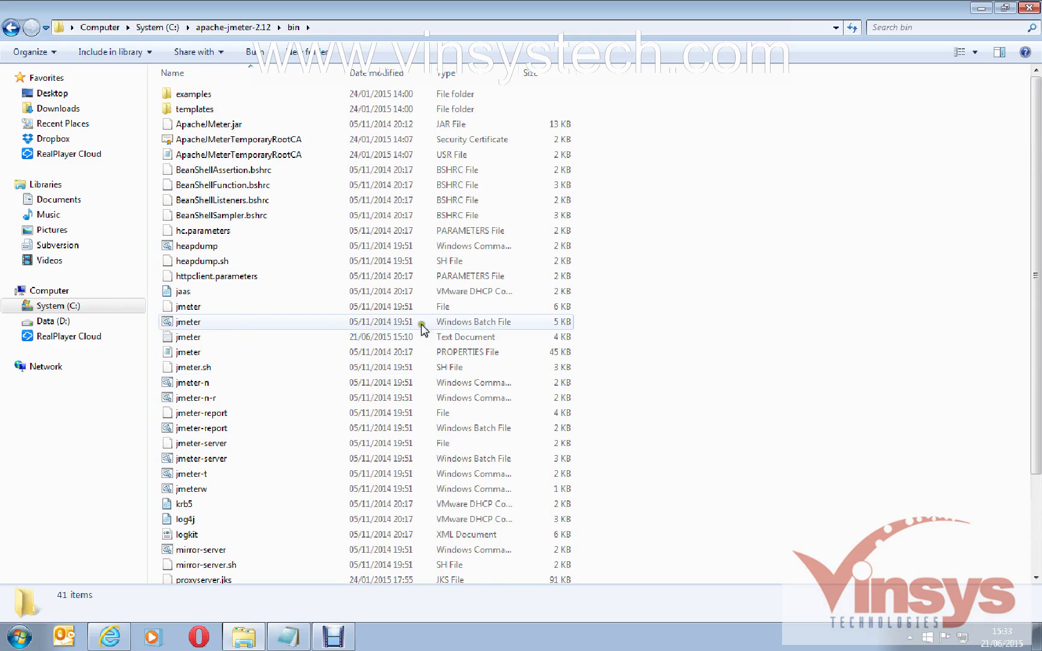
left_click(216, 328)
double_click(211, 322)
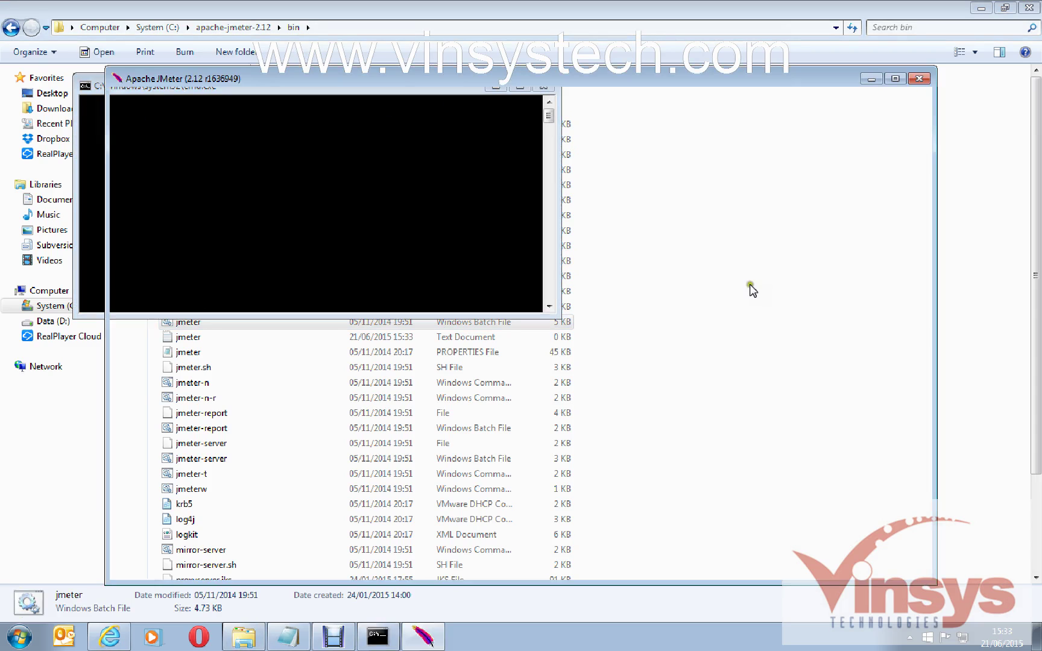
left_click(981, 8)
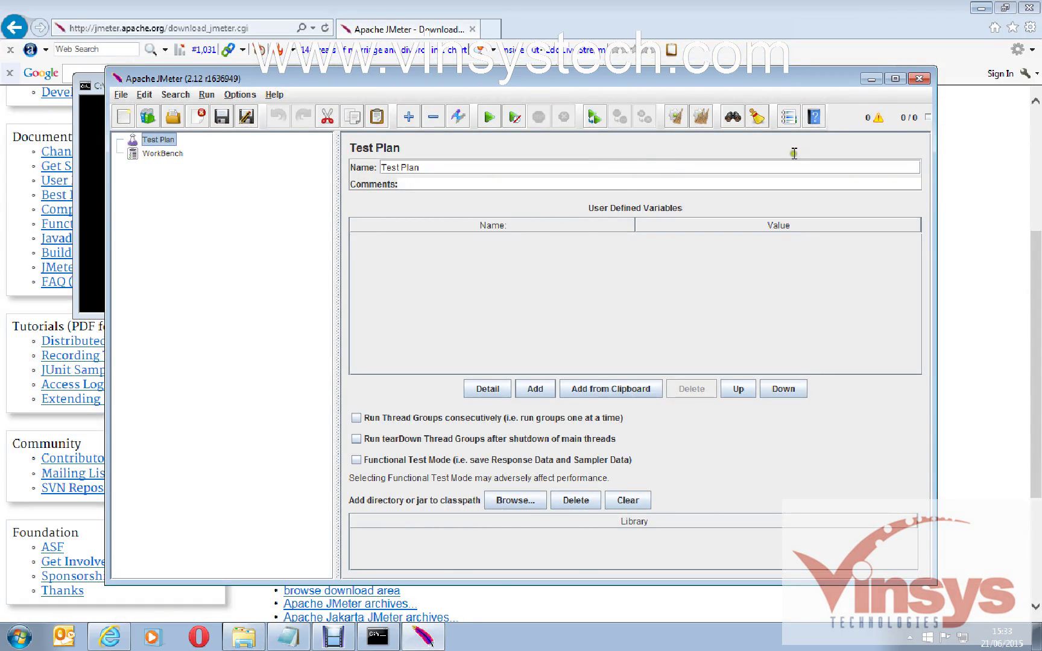
Shift the JMeter window slightly over the browser and exit JMeter
mouse_move(382, 81)
left_mouse_down()
mouse_move(421, 175)
mouse_move(352, 24)
mouse_move(380, 103)
mouse_move(389, 77)
mouse_move(376, 85)
mouse_move(400, 102)
mouse_move(389, 86)
left_mouse_up()
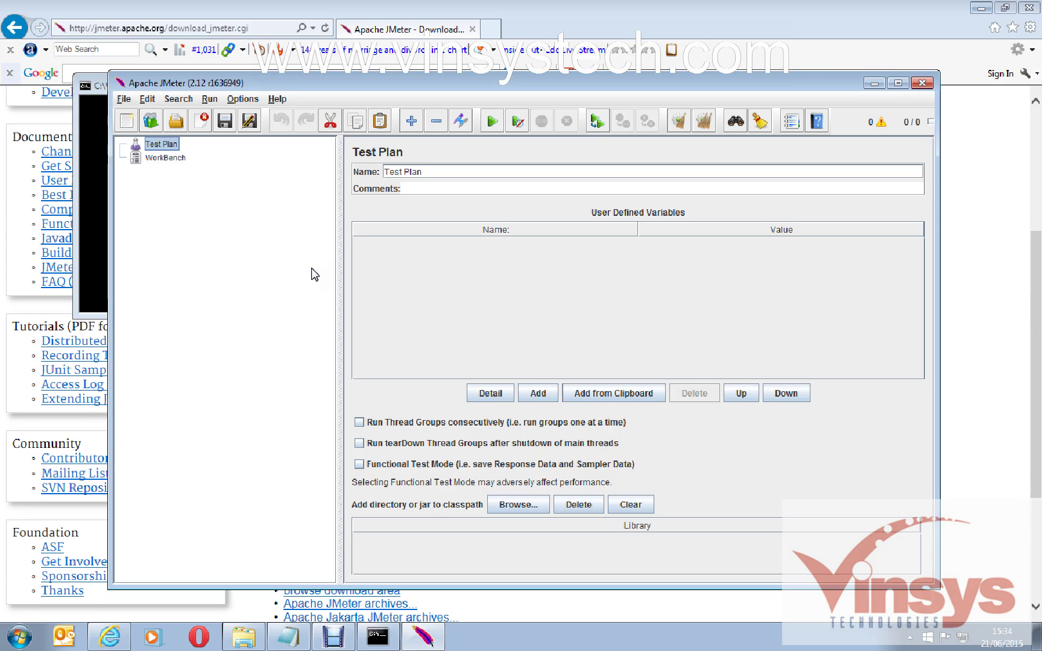
mouse_move(405, 89)
left_mouse_down()
mouse_move(412, 100)
mouse_move(407, 89)
left_mouse_up()
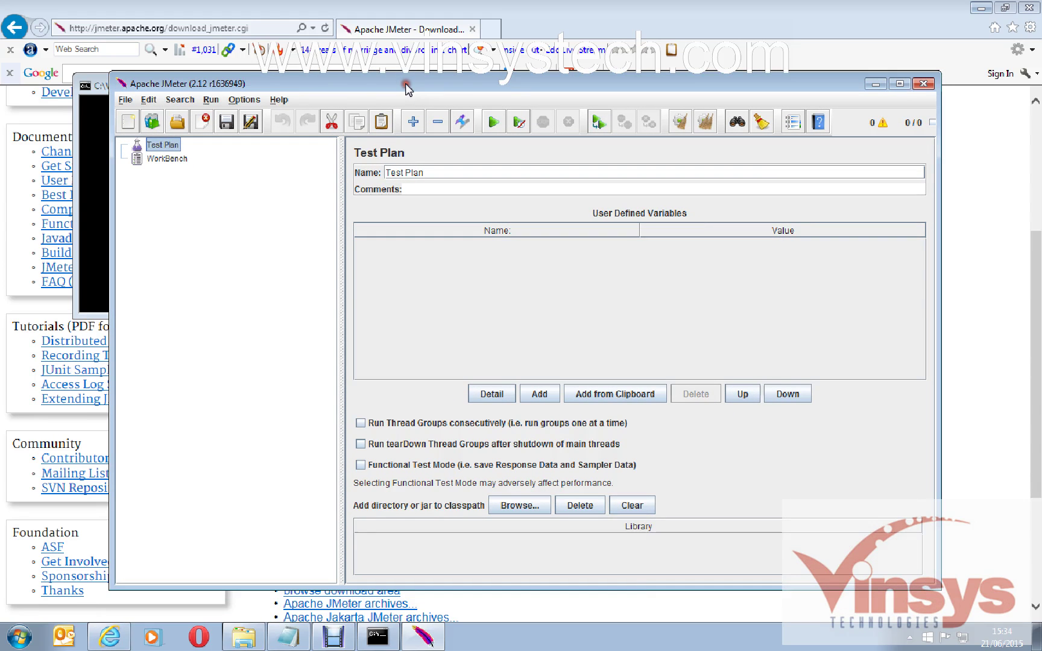
left_click(125, 100)
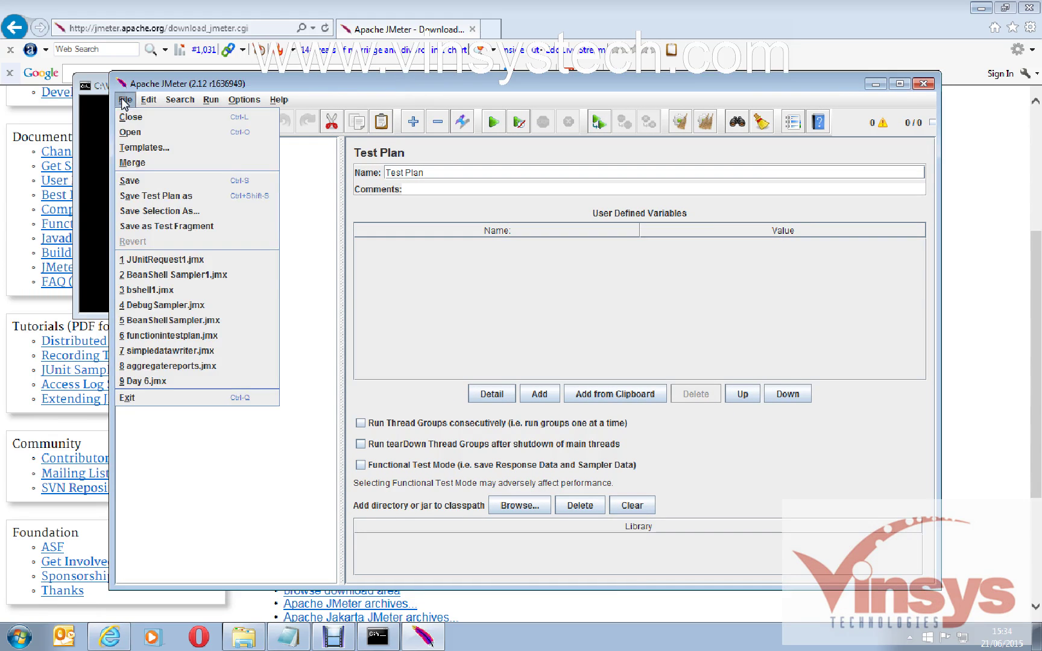
left_click(131, 398)
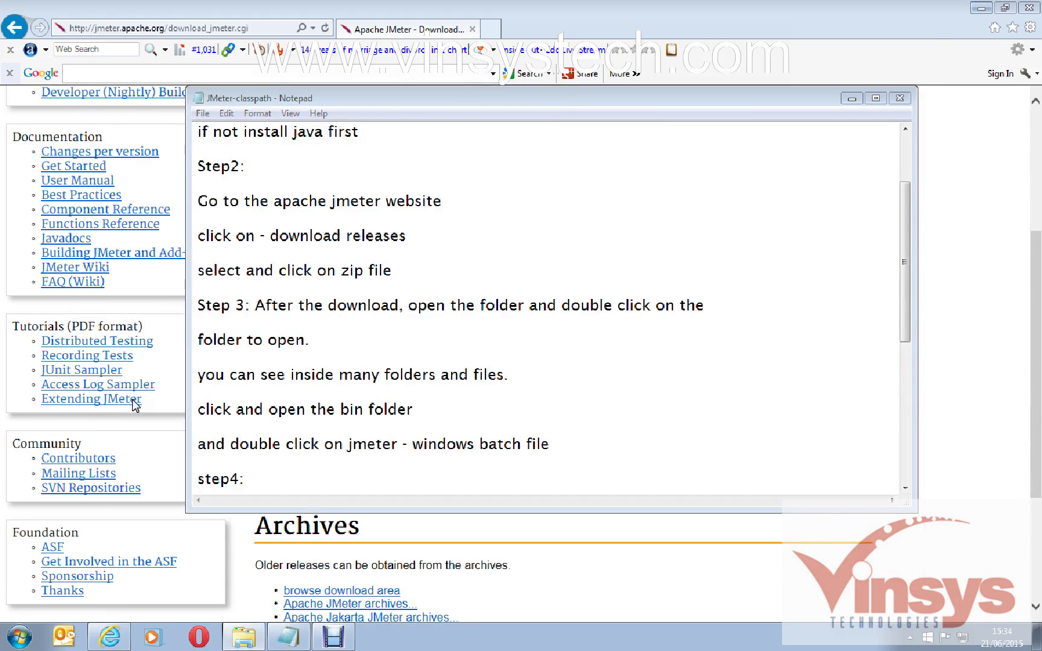
Read the step 4 and class path troubleshooting notes in Notepad, and minimise the open windows to reach the desktop
left_click(617, 356)
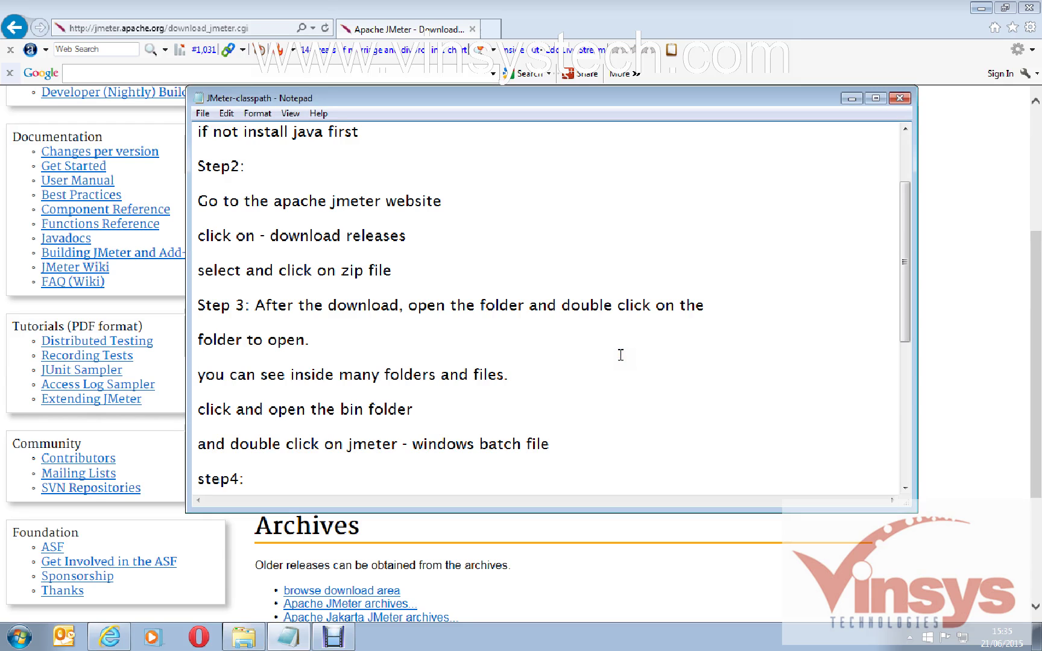
scroll(620, 355, "down", 2)
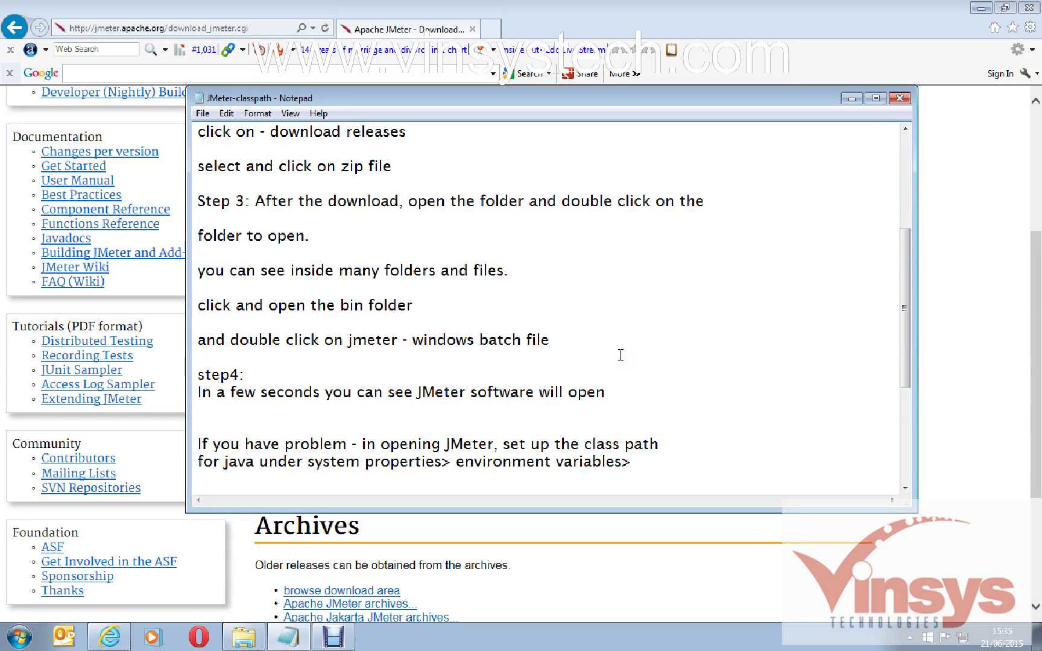
left_click(850, 98)
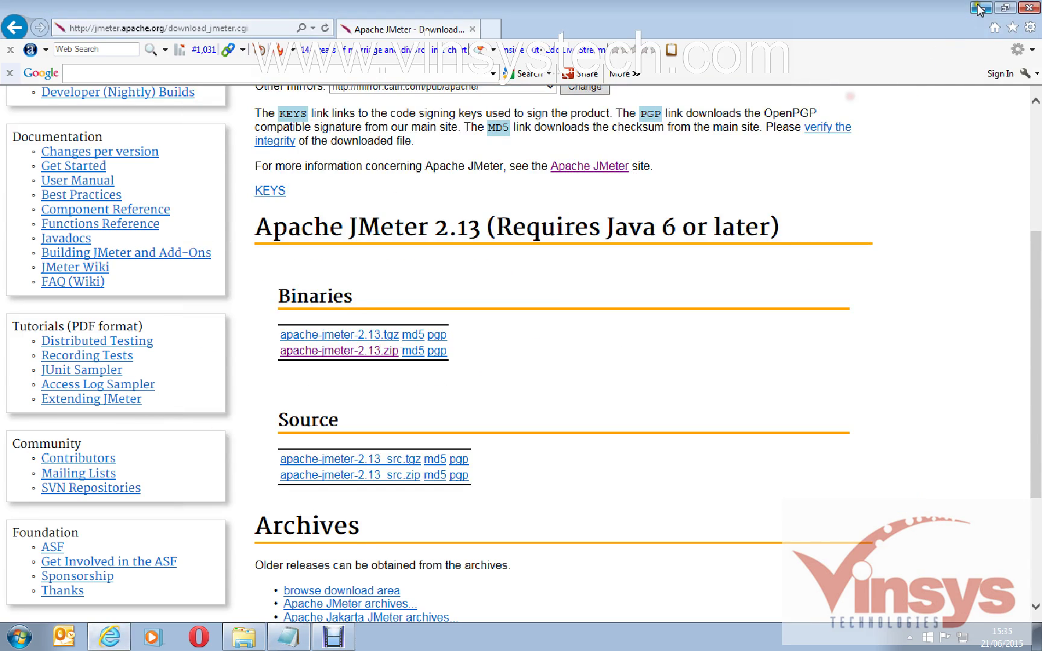
left_click(978, 8)
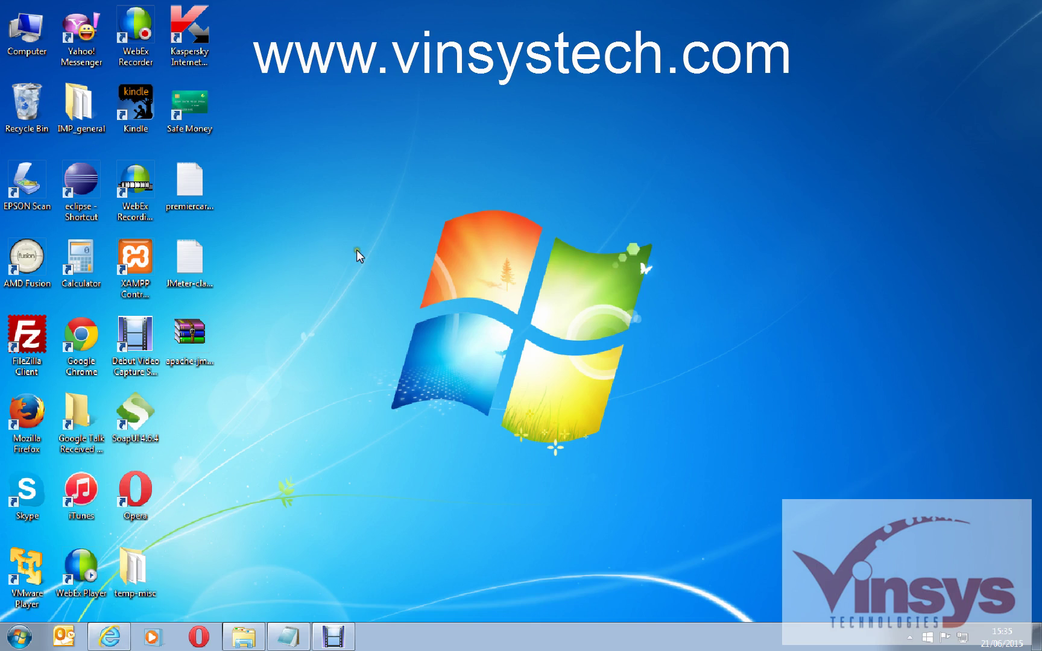
right_click(26, 28)
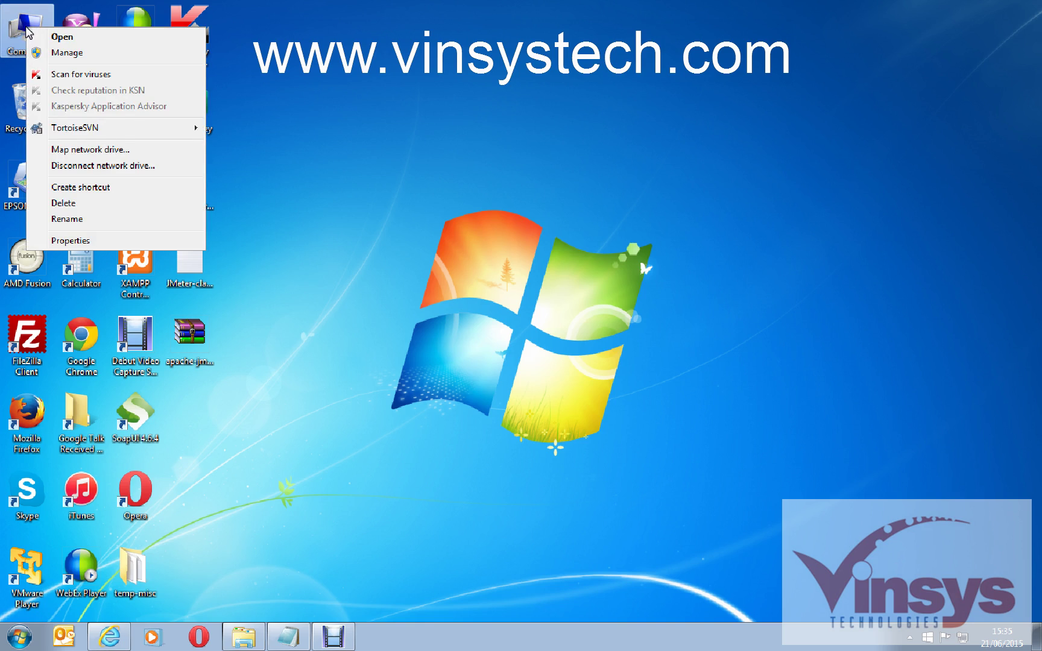
left_click(71, 240)
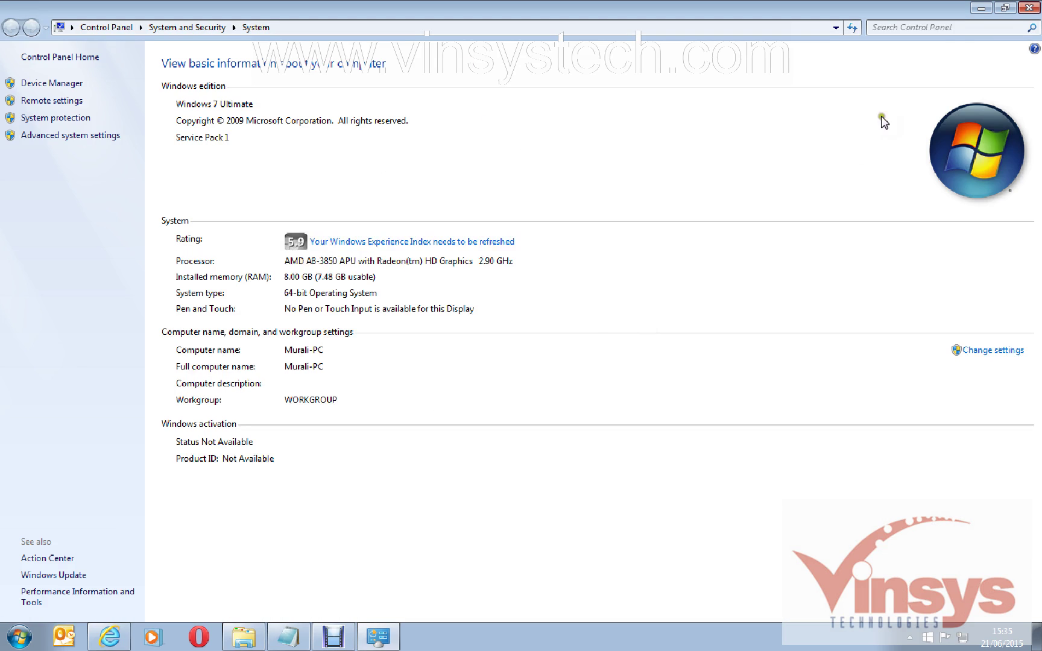
left_click(1025, 8)
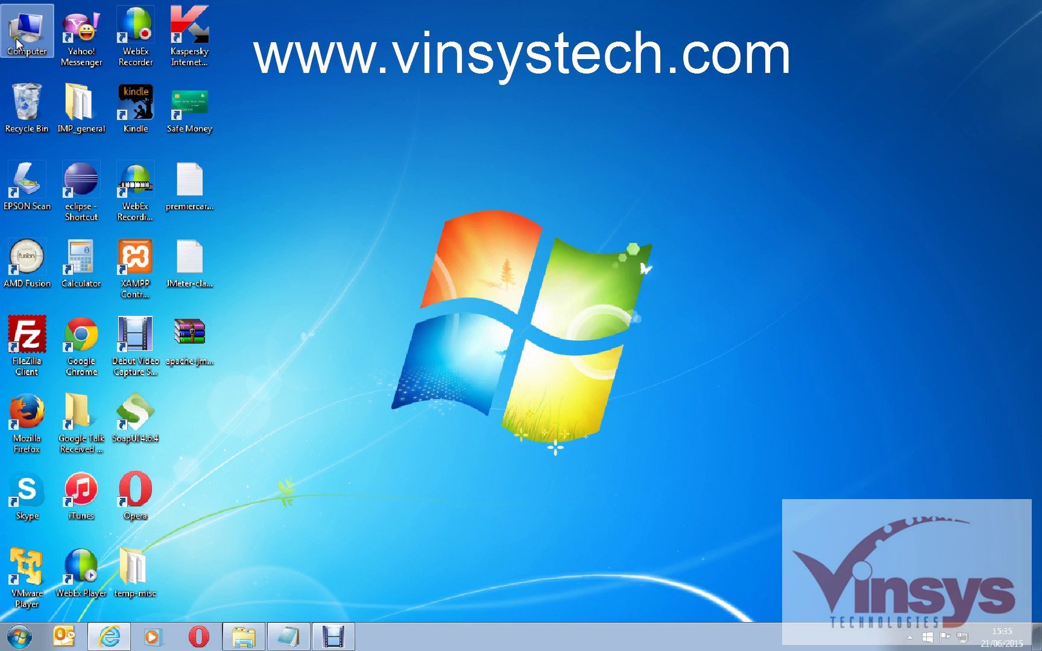
Open the Environment Variables dialog through the computer's properties and its advanced system settings
left_click(9, 630)
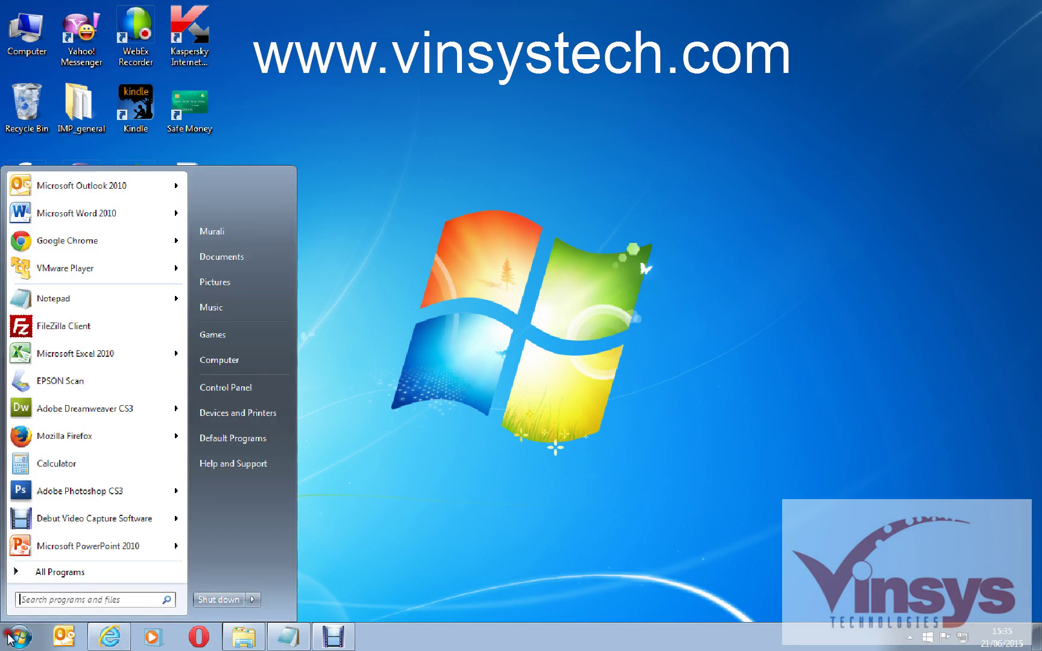
right_click(240, 361)
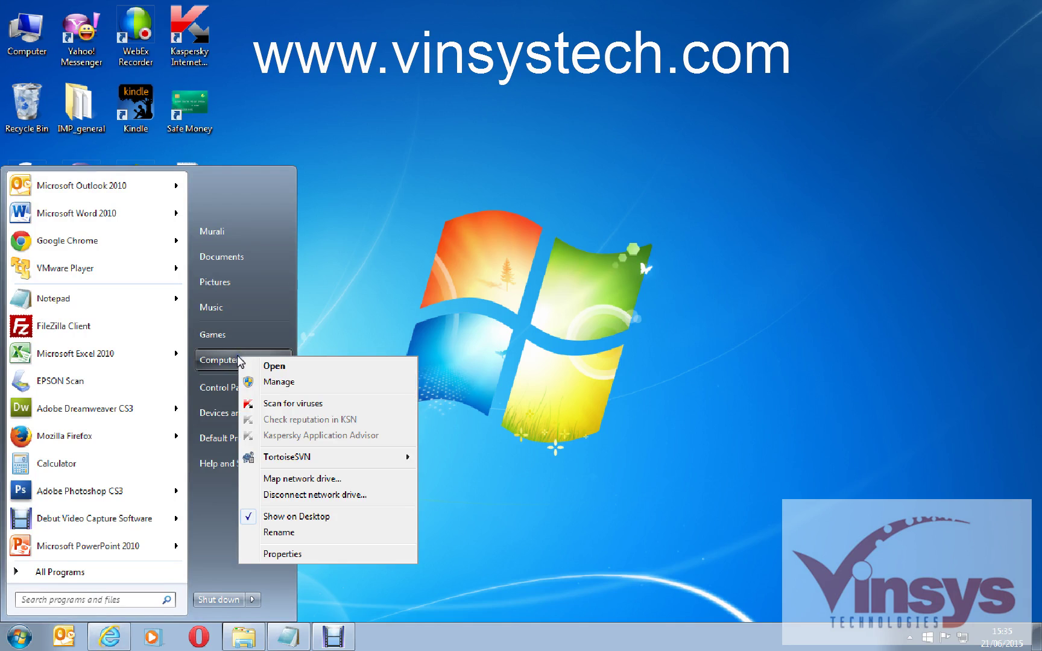
left_click(316, 555)
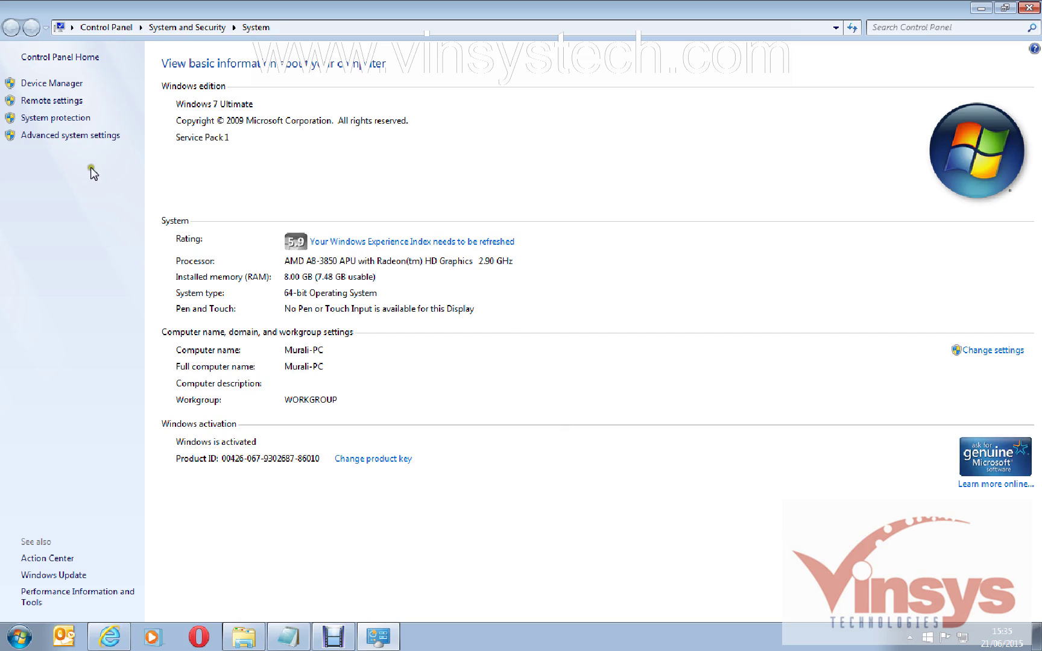
left_click(44, 140)
left_click_drag(246, 45, 589, 137)
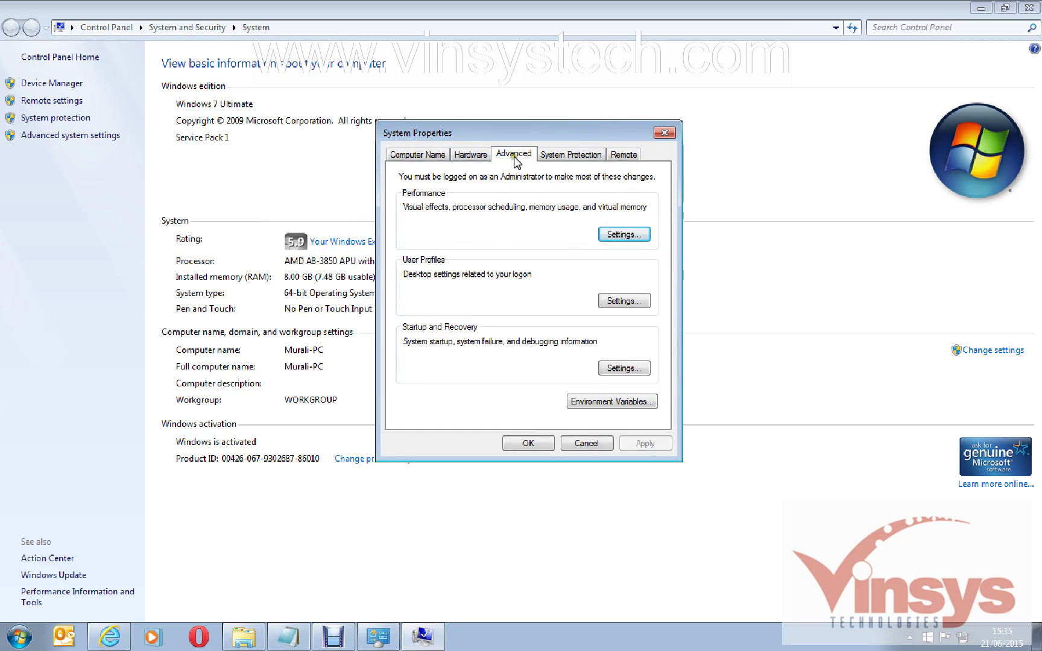
left_click(608, 402)
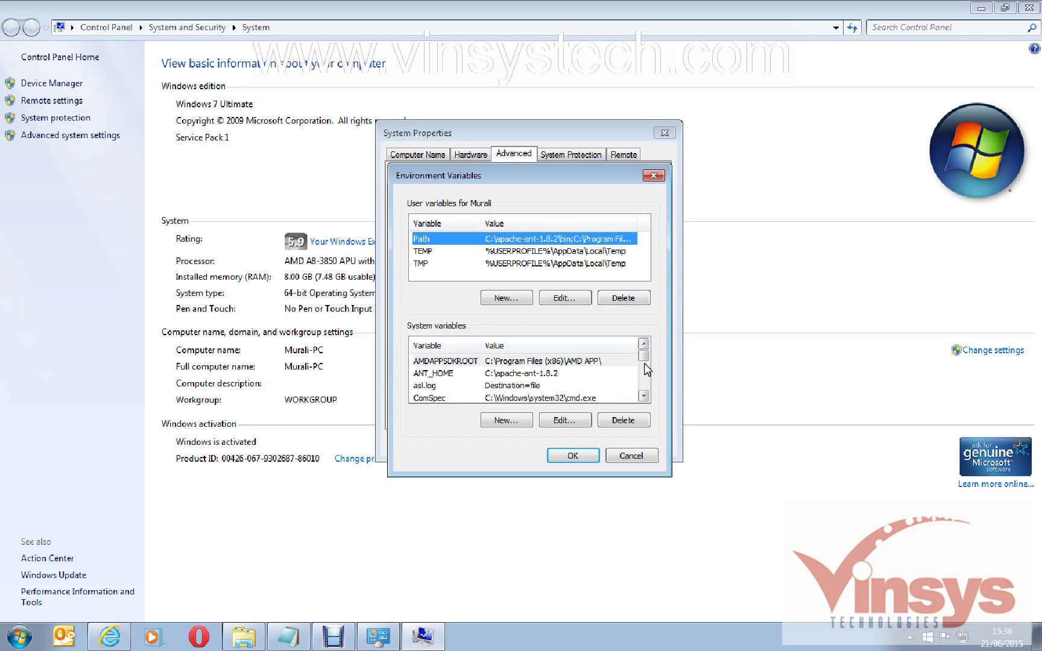
Find and select the JAVA_HOME entry among the system variables
left_click(643, 396)
left_click(644, 396)
left_click(643, 396)
left_click(643, 396)
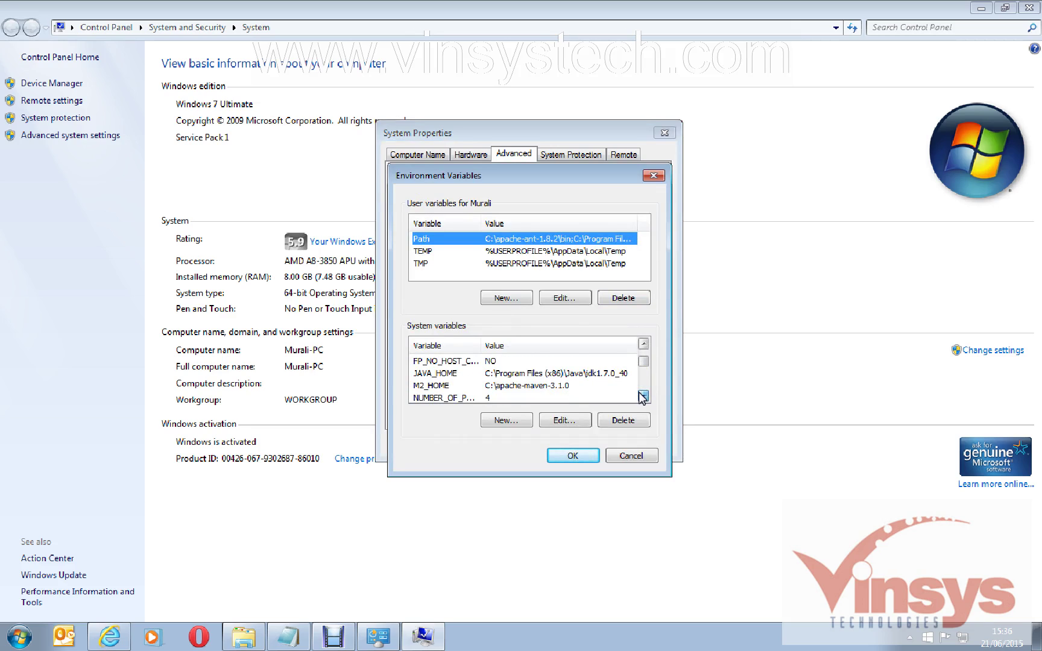
left_click(457, 379)
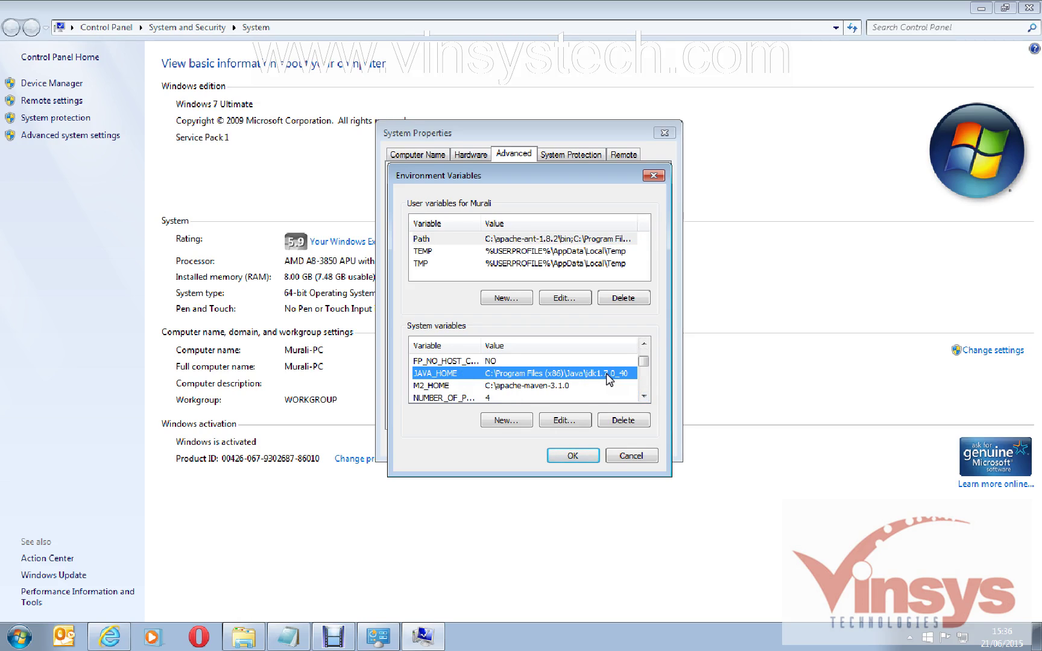
Examine the class path notes in Notepad, covering the system Path entry and the JAVE_HOME user variable with their Java folder paths
left_click(274, 642)
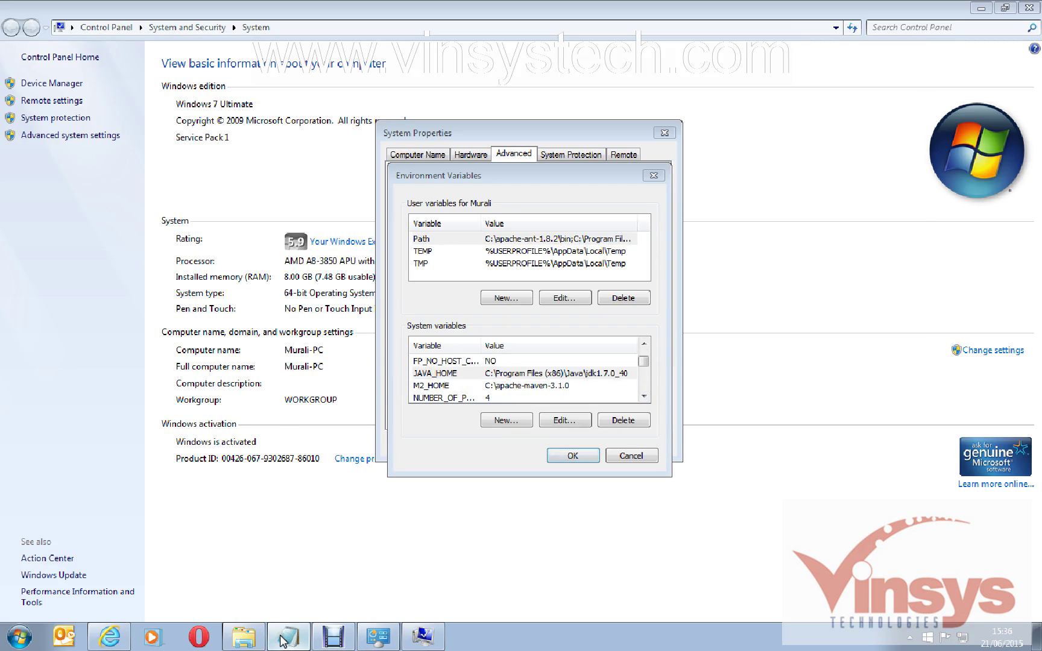
scroll(659, 281, "down", 4)
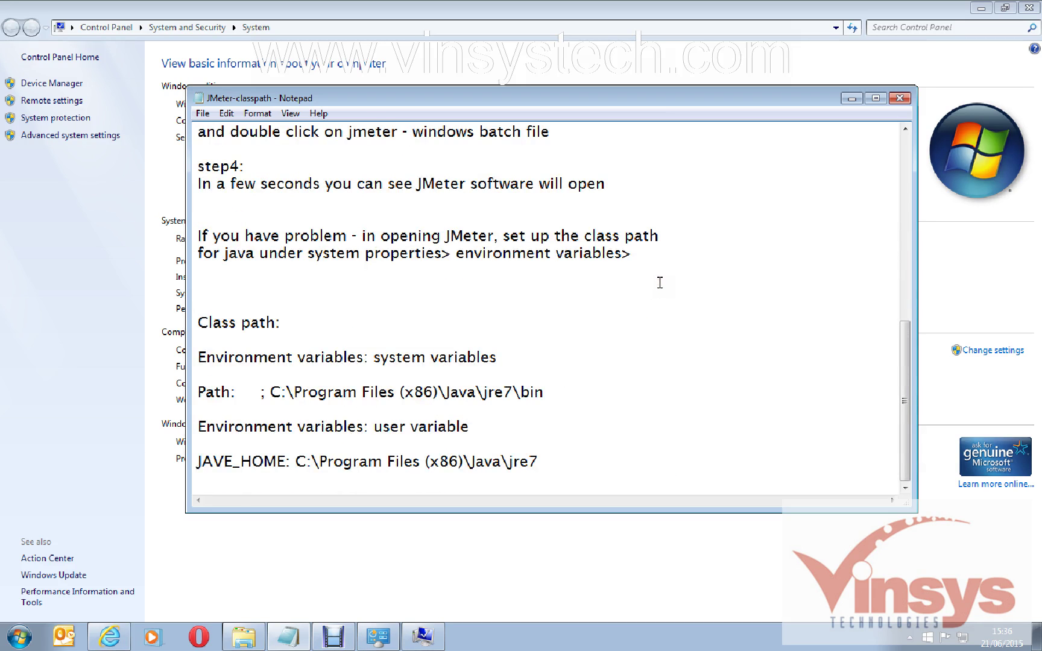
left_click(481, 389)
left_click_drag(483, 391, 570, 395)
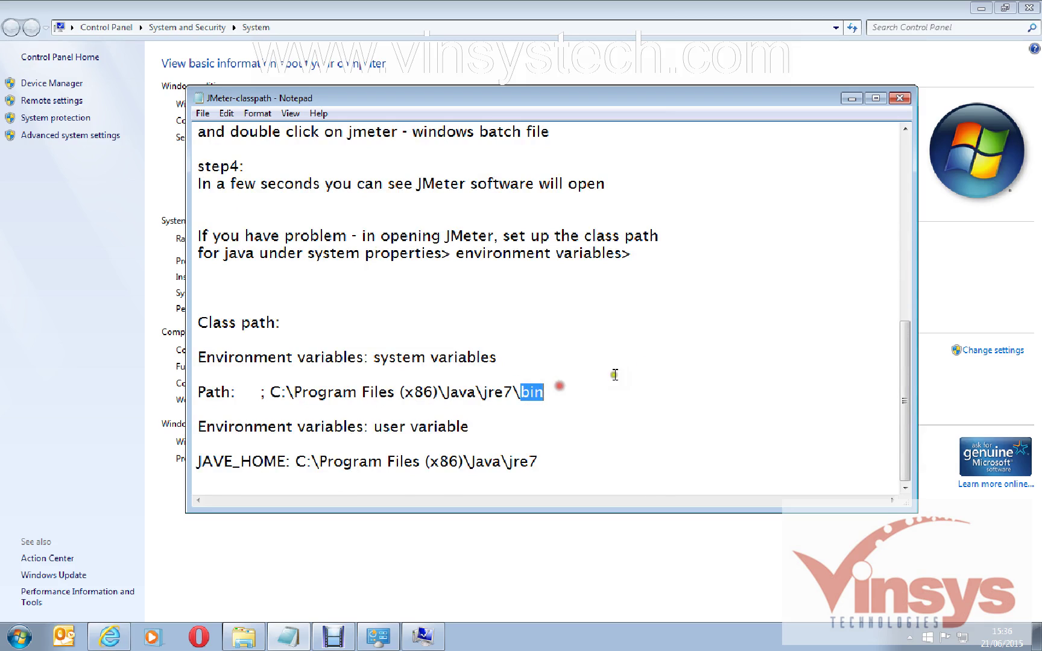
left_click(295, 462)
left_click_drag(295, 461, 542, 461)
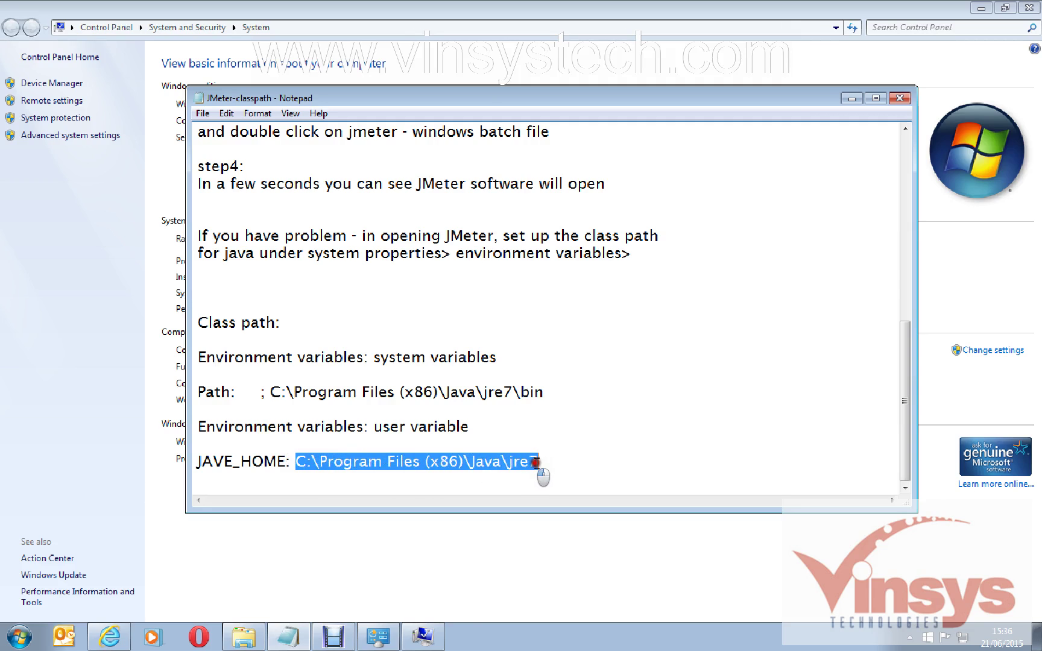
left_click(610, 460)
left_click(249, 449)
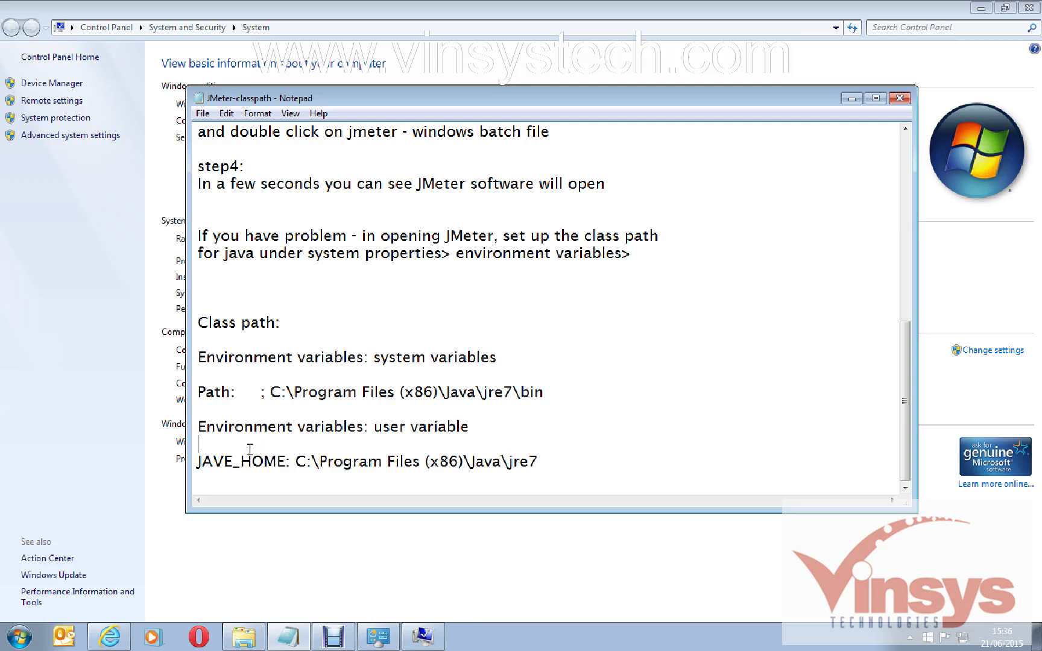
left_click_drag(196, 391, 233, 392)
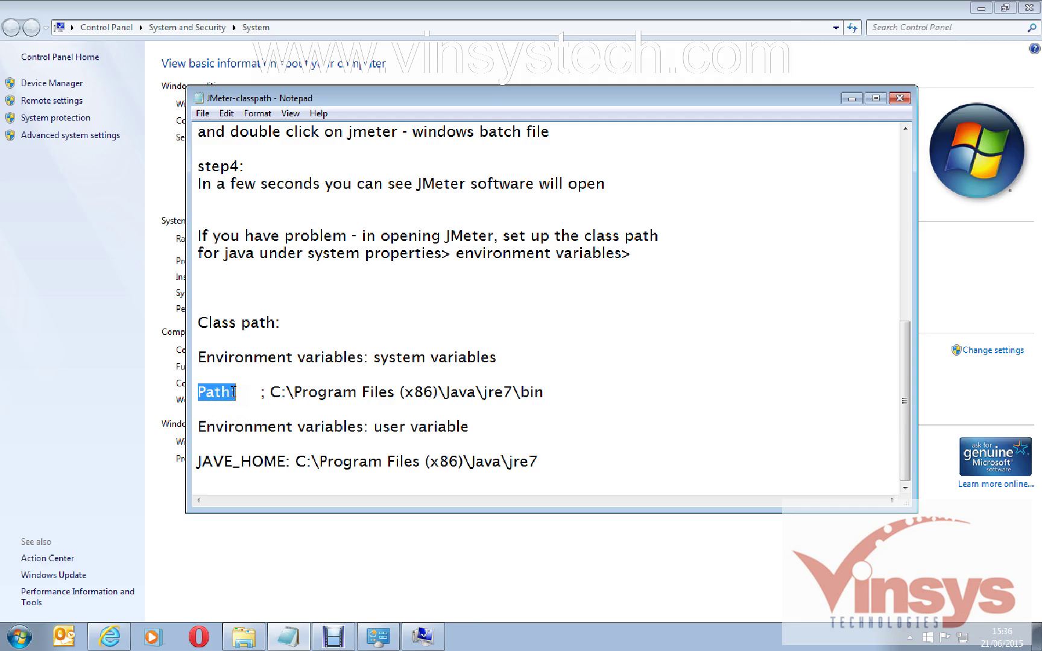
Open the system Path variable for editing and append a semicolon to the end of its value
left_click(850, 99)
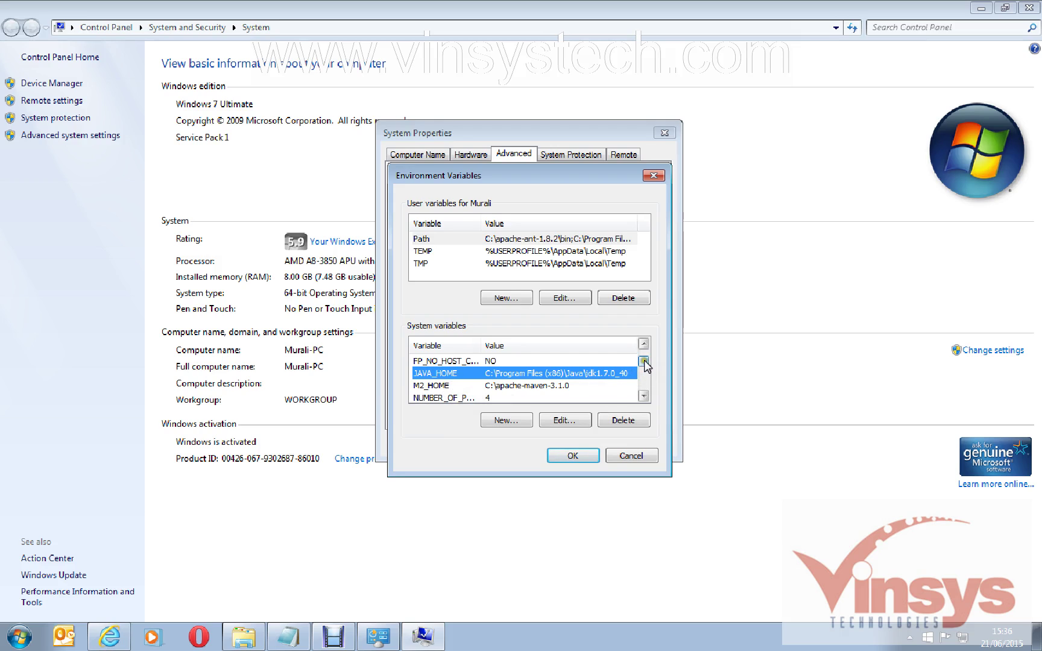
scroll(643, 362, "down", 1)
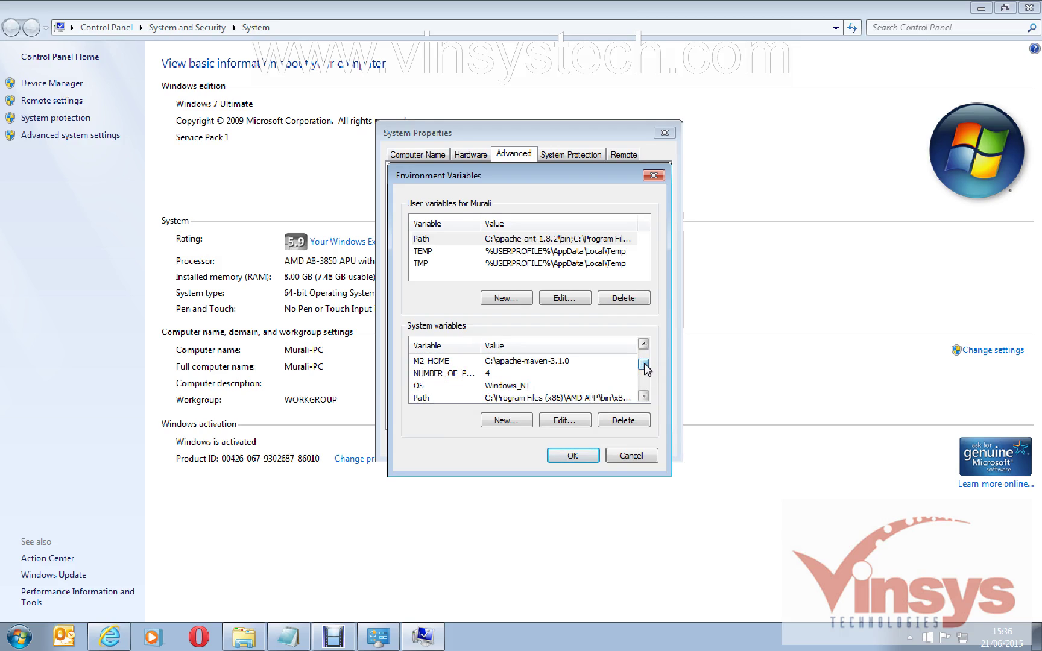
left_click(643, 396)
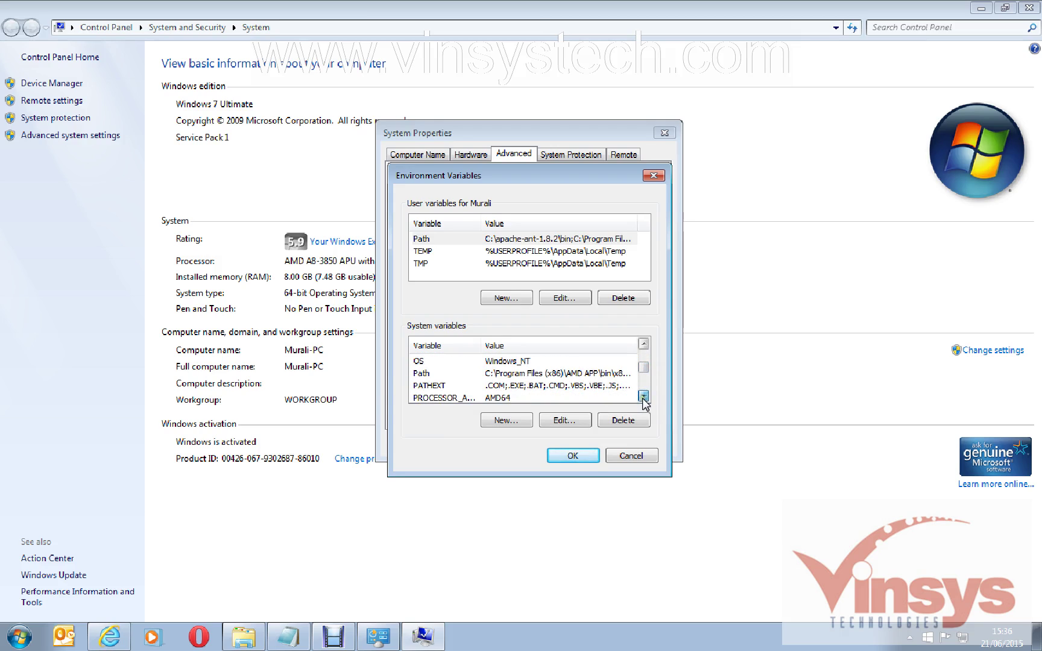
left_click(425, 375)
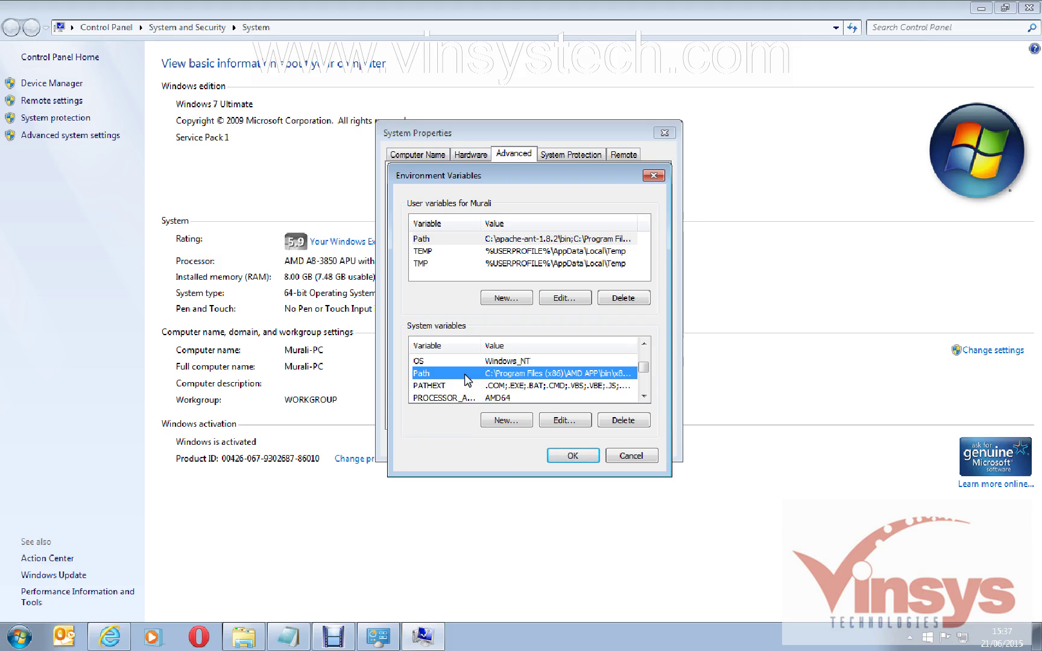
left_click(564, 421)
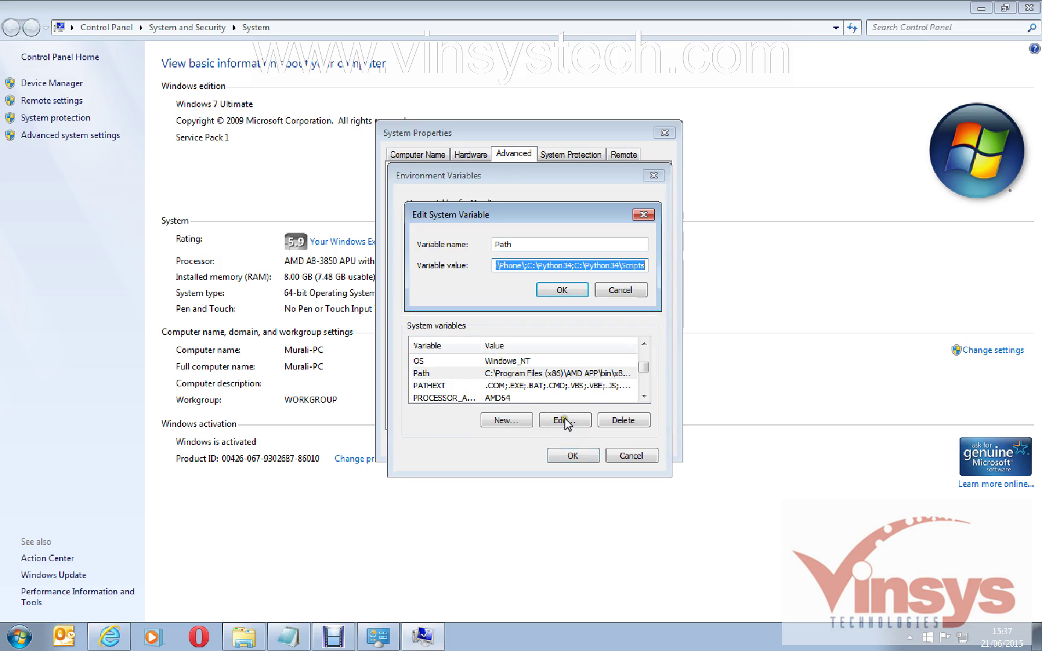
left_click(644, 265)
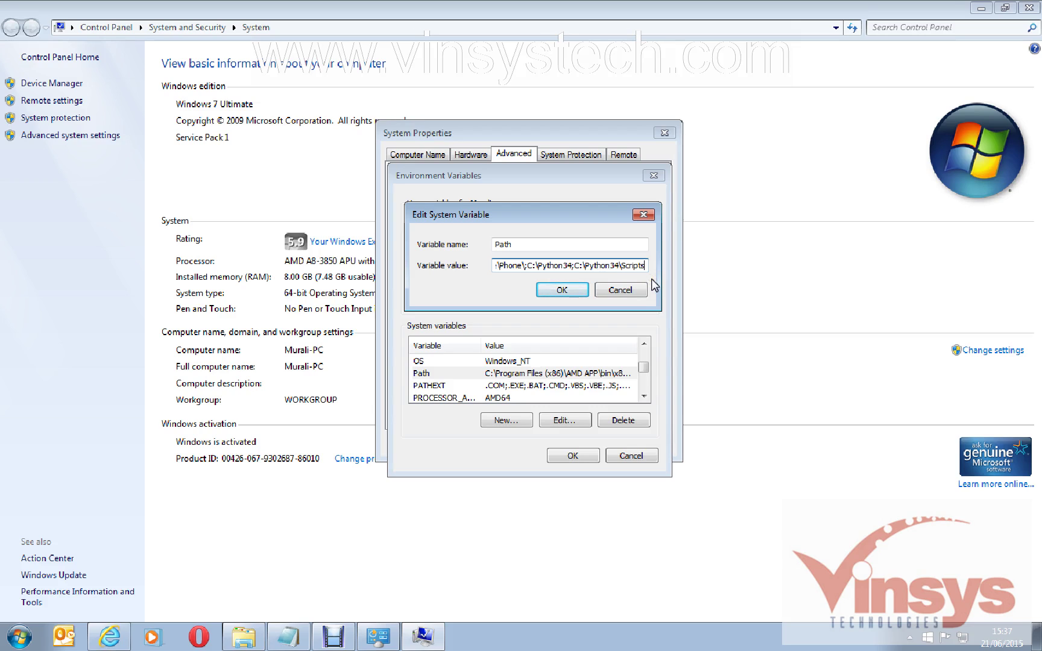
type(";")
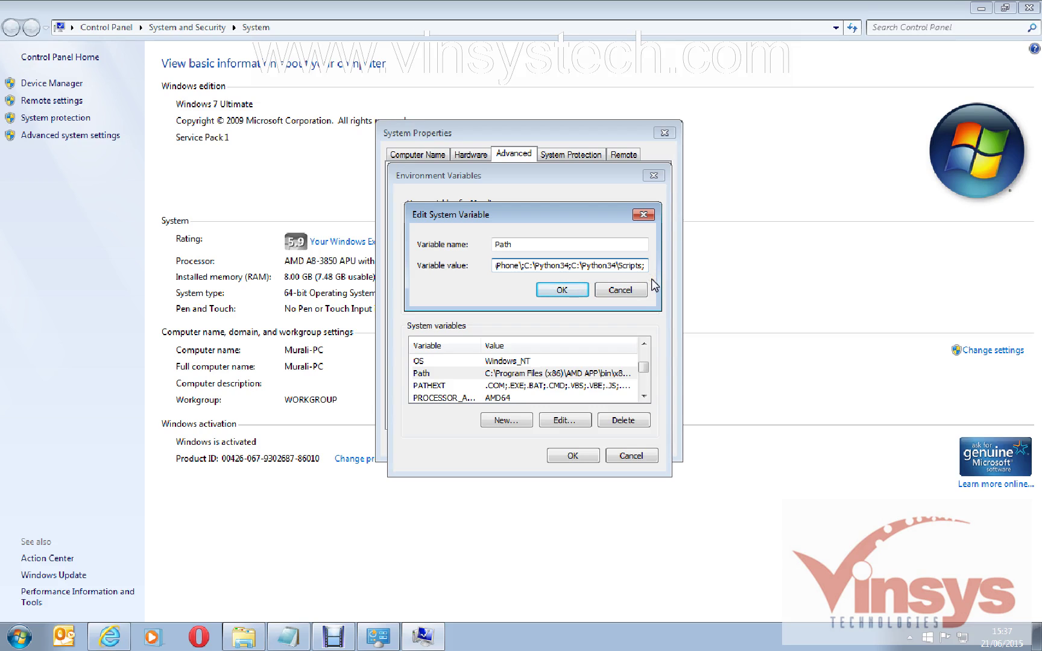
Copy C:\Program Files (x86)\Java\jre7\bin from the Notepad class path notes and paste it at the end of the Path value
left_click(290, 640)
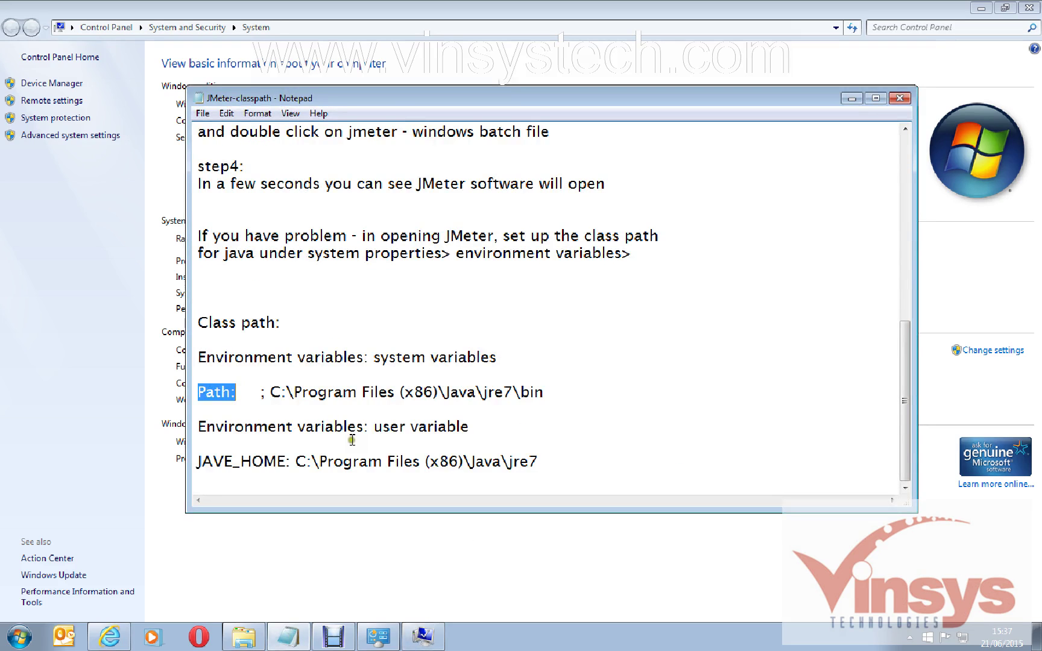
left_click_drag(270, 392, 581, 393)
key("ctrl+c")
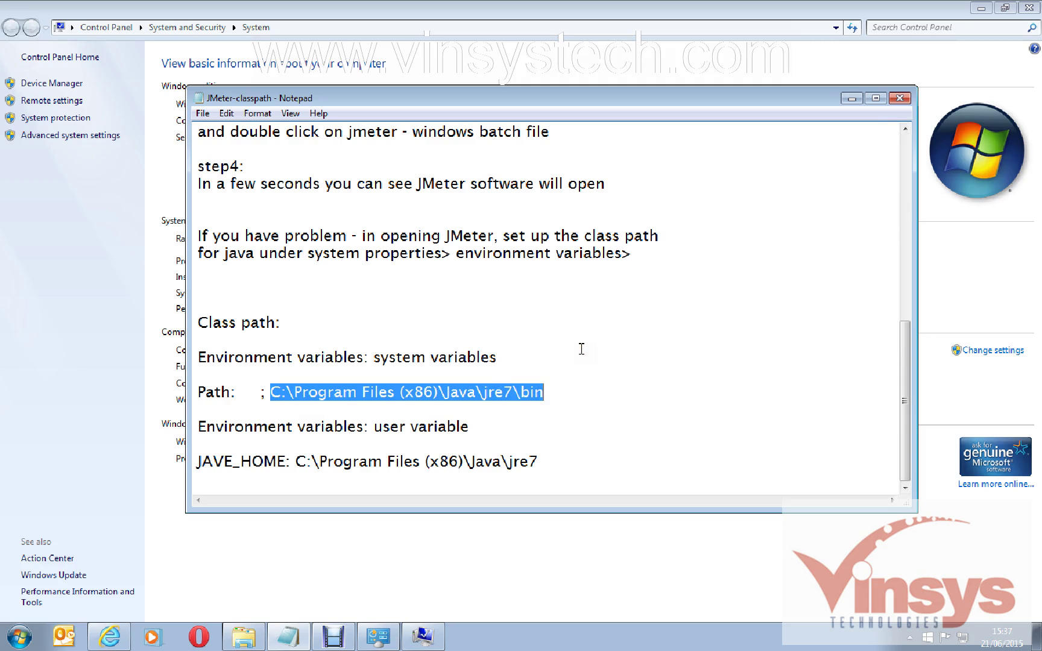
left_click(850, 98)
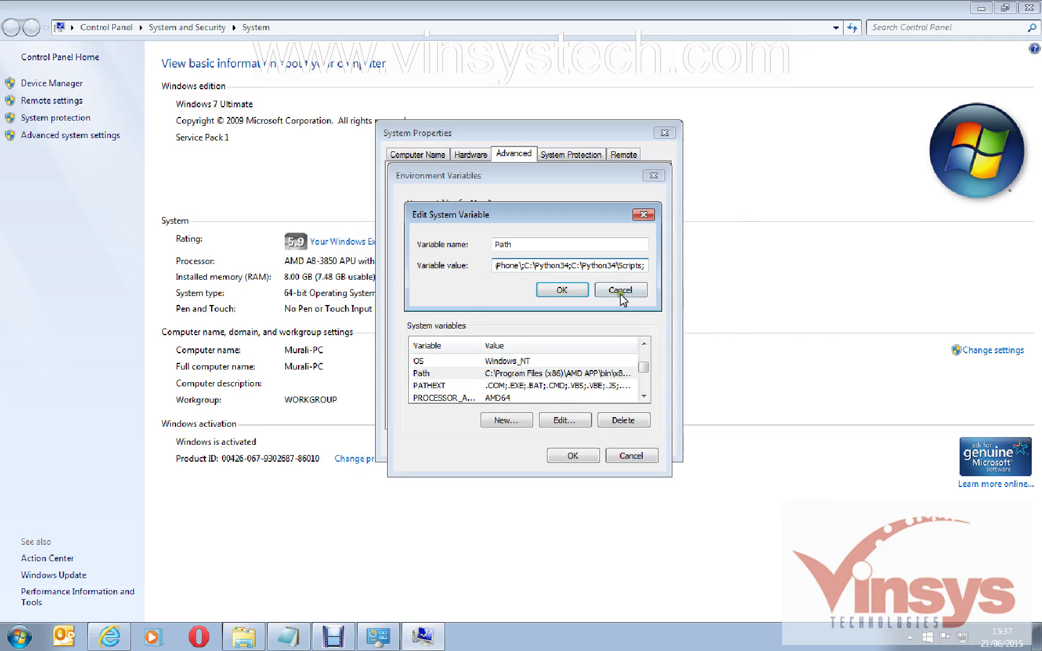
key("ctrl+v")
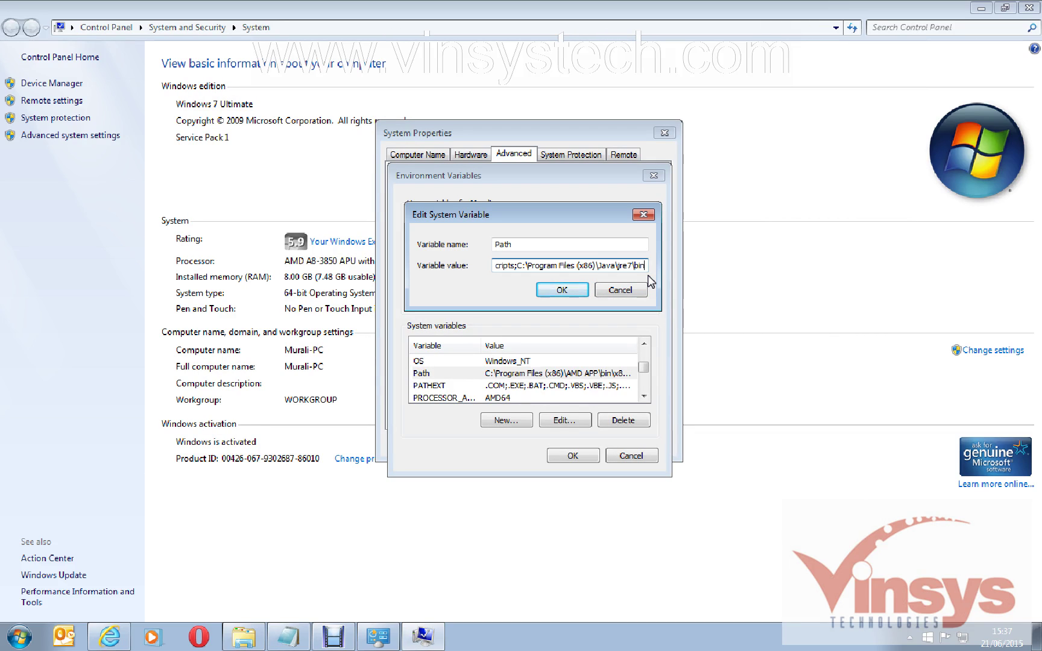
Remove the added Java folder path and semicolon from the Path value and cancel the variable edit
left_click(560, 285)
key("Left")
key("Left")
key("Left")
key("Left")
key("Left")
key("Left")
key("Left")
key("Left")
key("Left")
key("Left")
key("Left")
key("Left")
key("Left")
key("Left")
key("Left")
key("Left")
key("Left")
key("Left")
key("Left")
key("Left")
key("Left")
key("Left")
key("Left")
key("Left")
key("Left")
key("Left")
key("Left")
key("Left")
key("Left")
key("Left")
key("Left")
key("Left")
key("BackSpace")
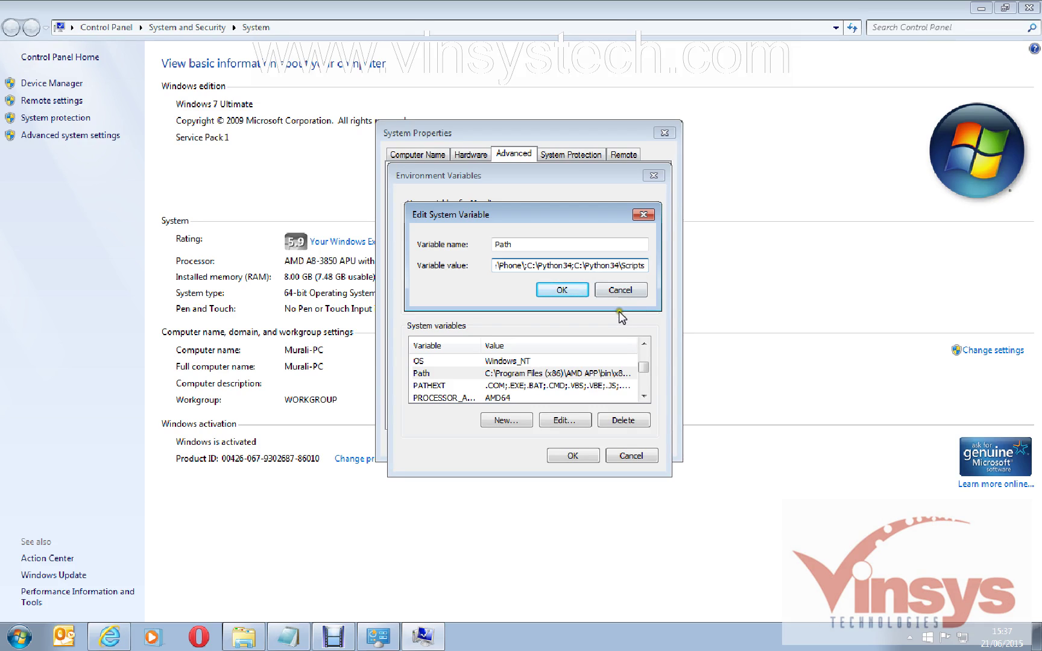
left_click(623, 291)
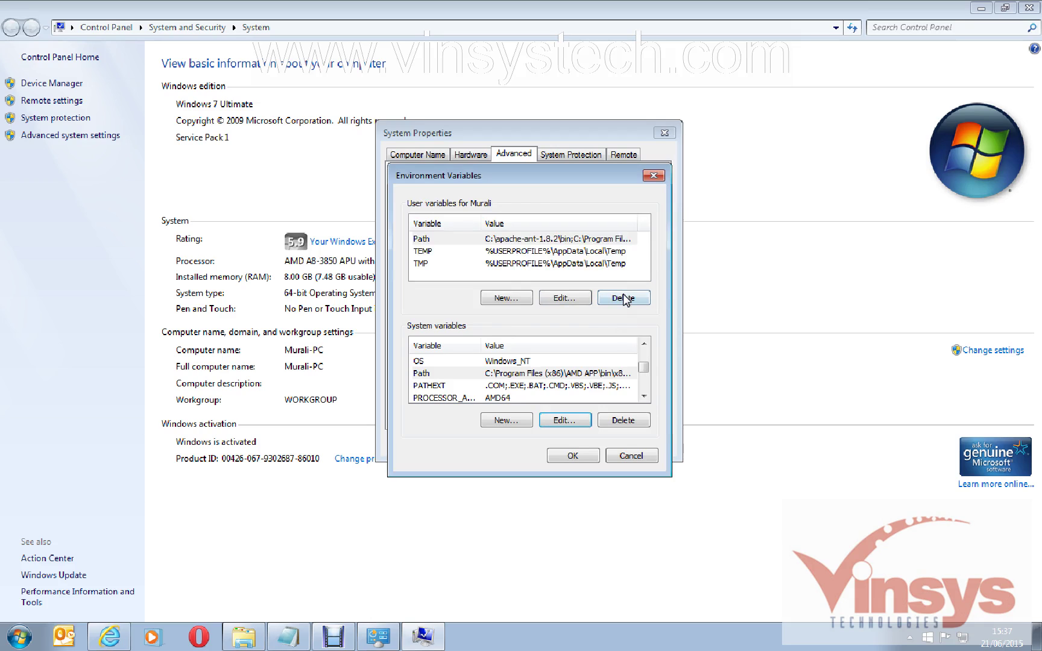
Find the Path entry among the system variables again, check its value in the edit dialog and close it without changes
left_click(643, 395)
left_click(643, 395)
left_click(643, 395)
left_click(643, 395)
left_click(644, 395)
left_click(644, 395)
left_click(643, 395)
left_click_drag(646, 378, 645, 366)
left_click(560, 386)
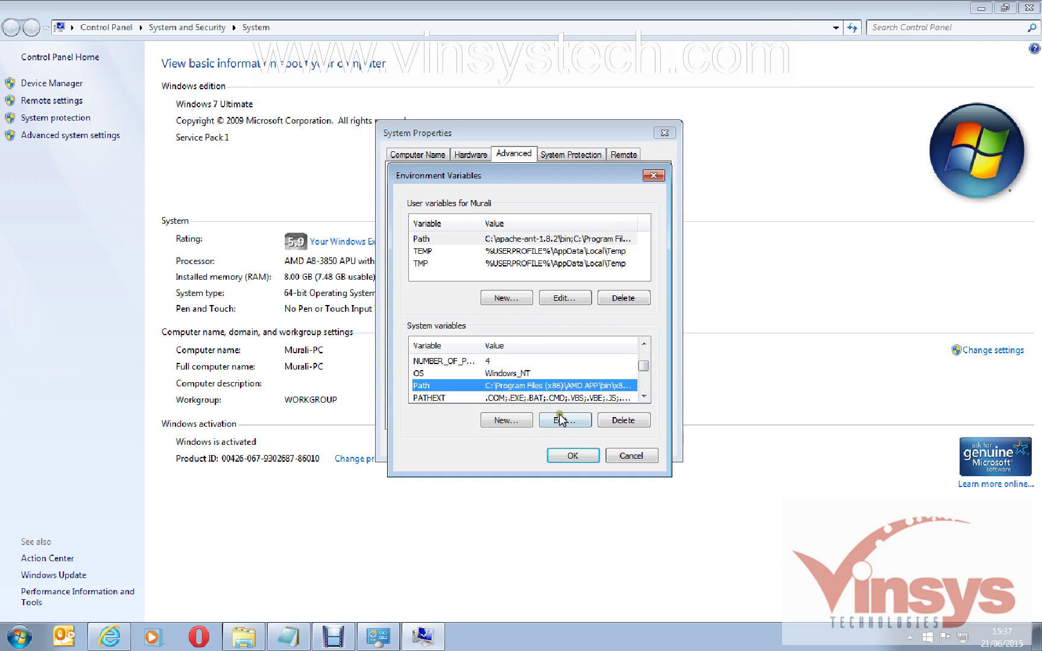
left_click(561, 420)
left_click(643, 214)
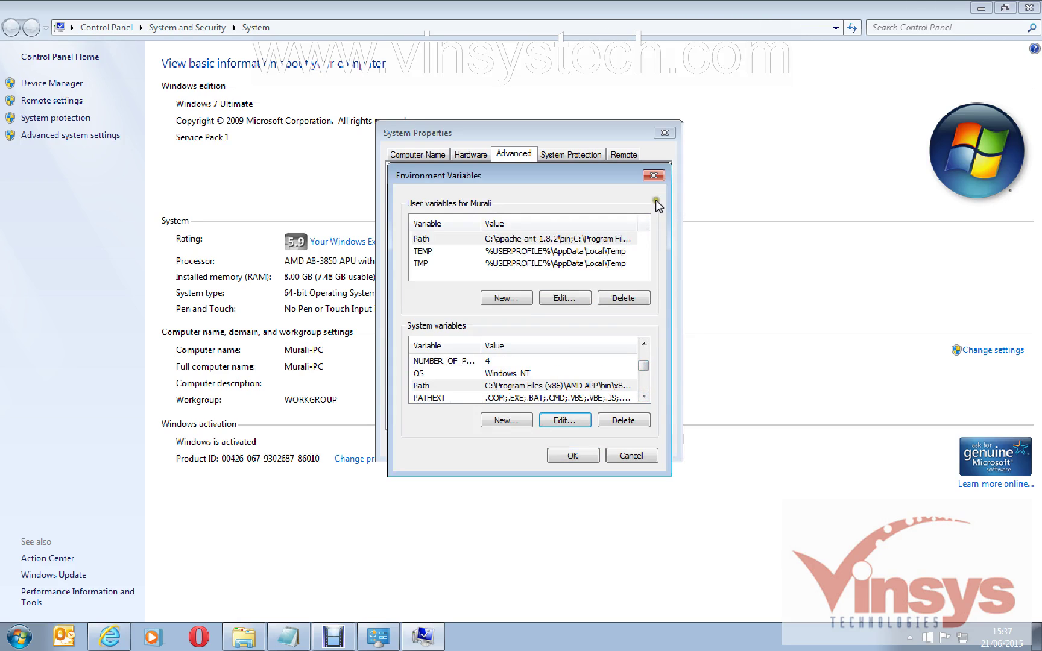
Close the Environment Variables and System Properties dialogs and the System window to return to the desktop
left_click(654, 177)
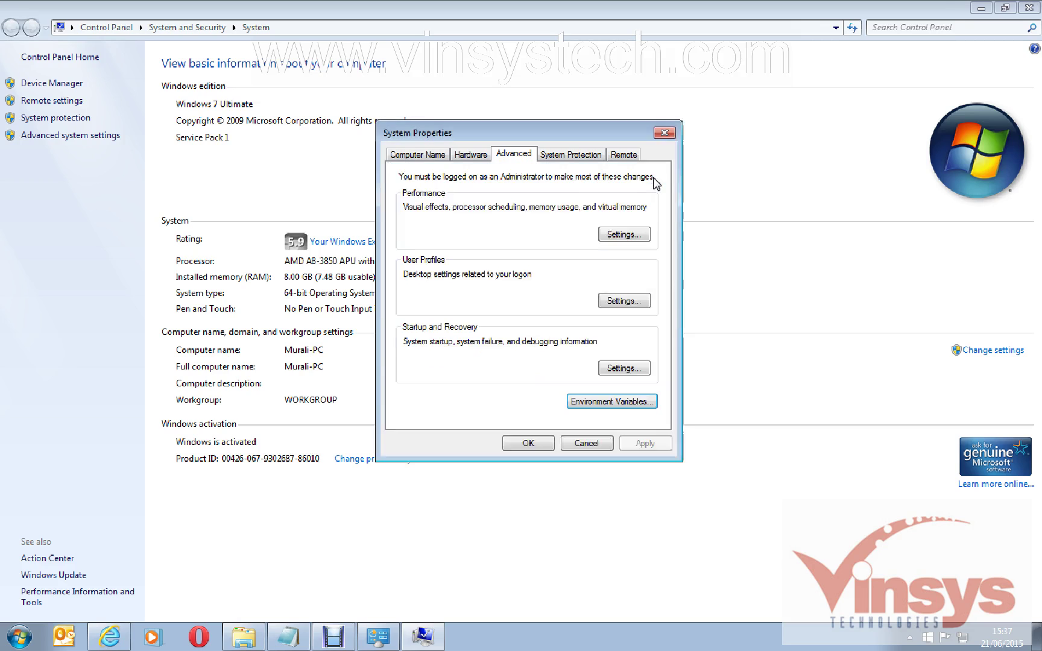
left_click(665, 133)
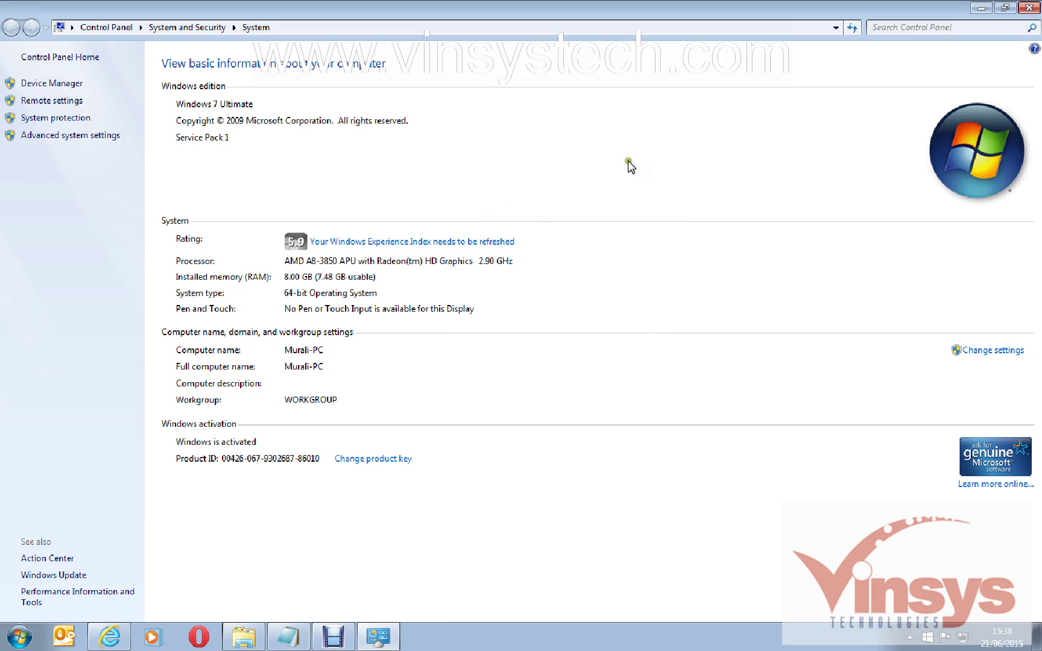
left_click(1025, 8)
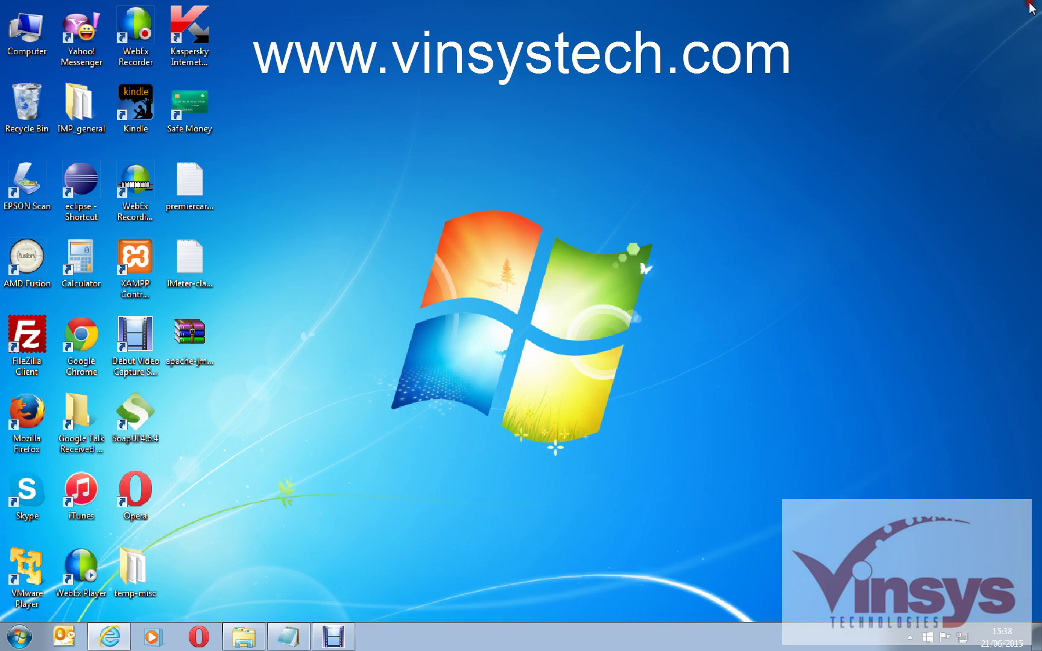